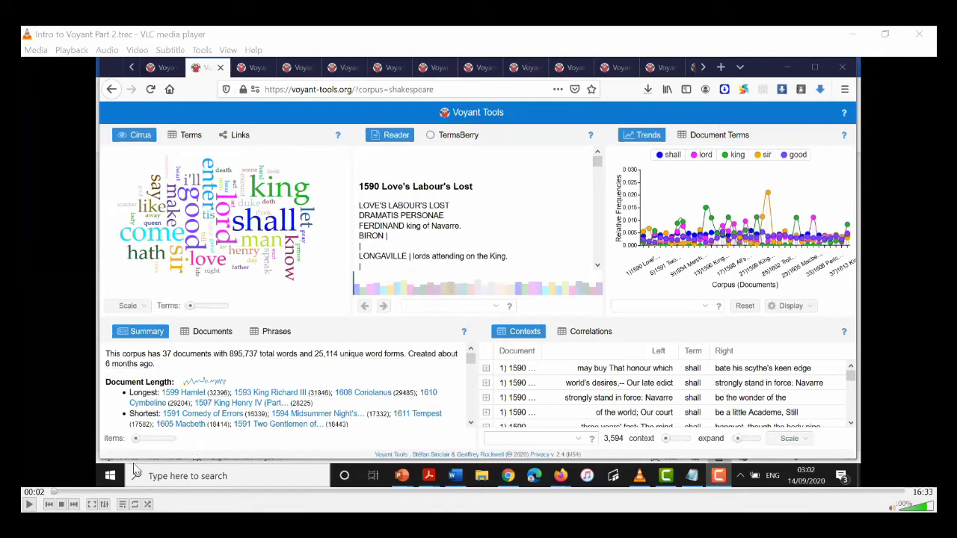
# Switch VLC to the Intro to Voyant Part 1 recording and watch it full screen
pyautogui.press('p')
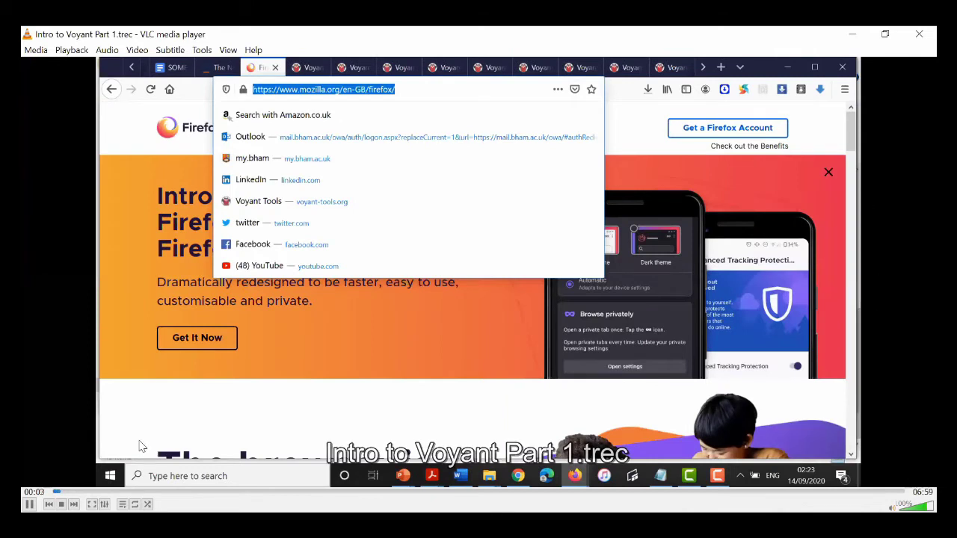
pyautogui.doubleClick(572, 317)
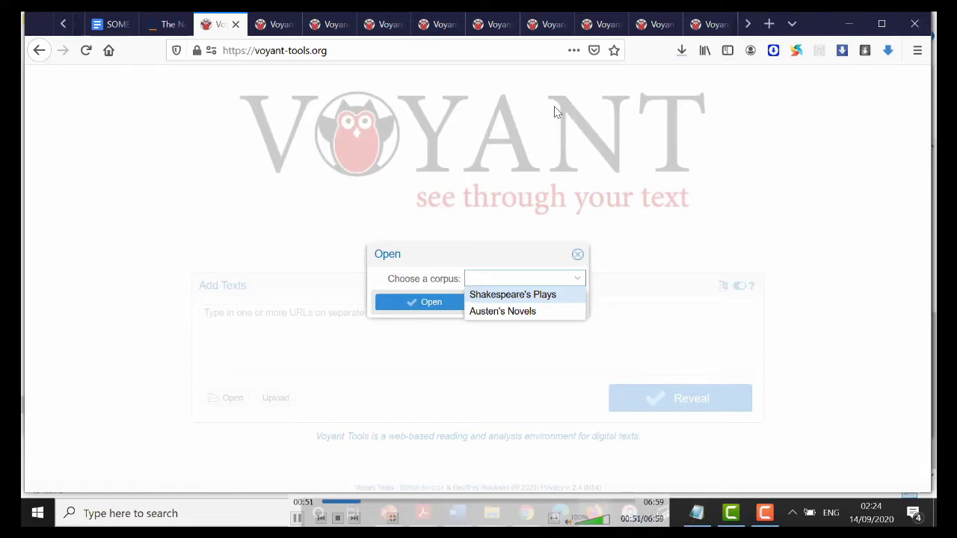
# Open the Shakespeare's Plays corpus from the Open dialog
pyautogui.press('Return')
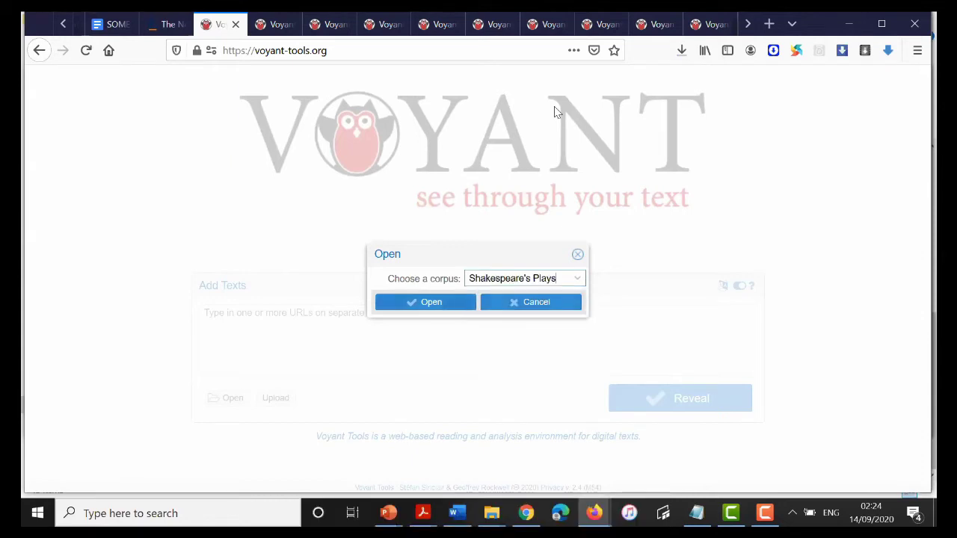
pyautogui.press('Tab')
pyautogui.press('Return')
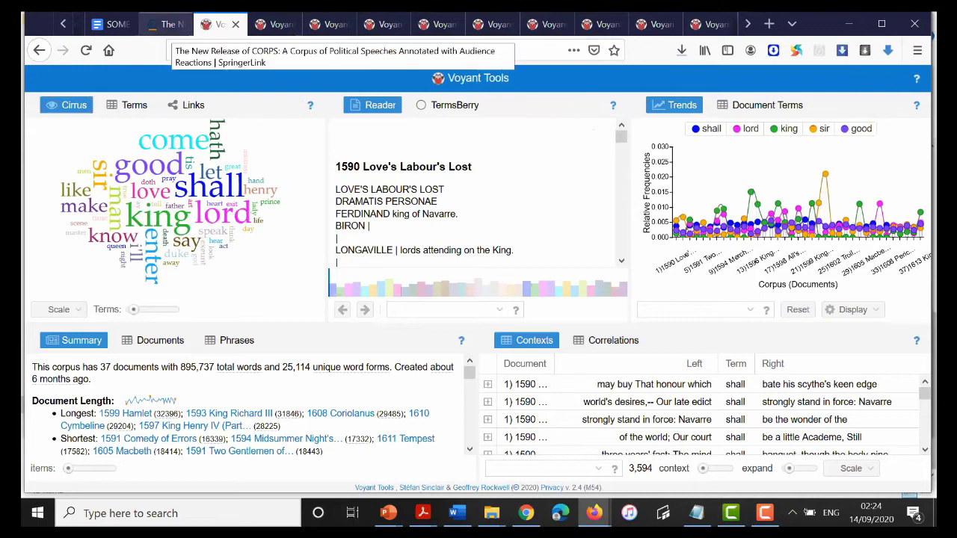
# Replace the CORPS article tab with the voyant-tools.org start page
pyautogui.click(168, 23)
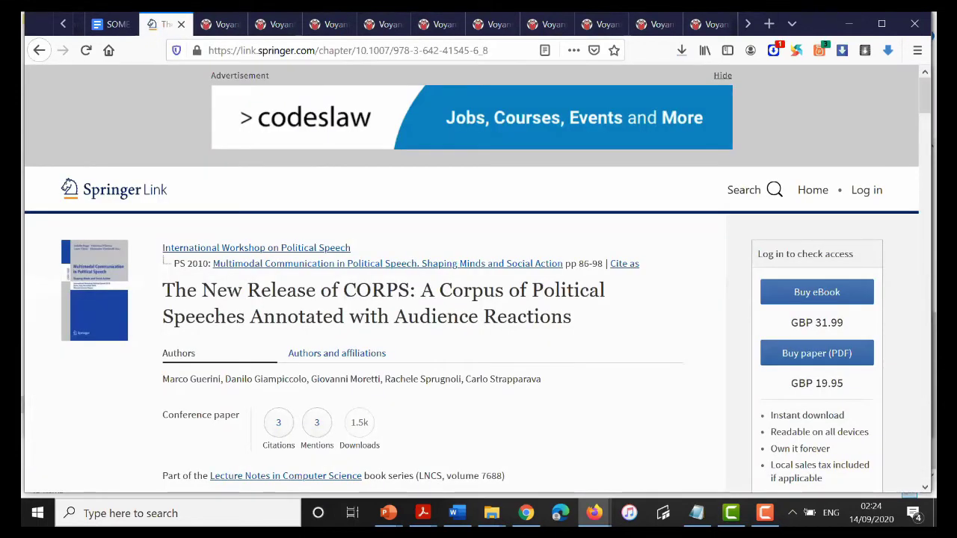
pyautogui.click(295, 50)
pyautogui.write('voyant-tools.org/')
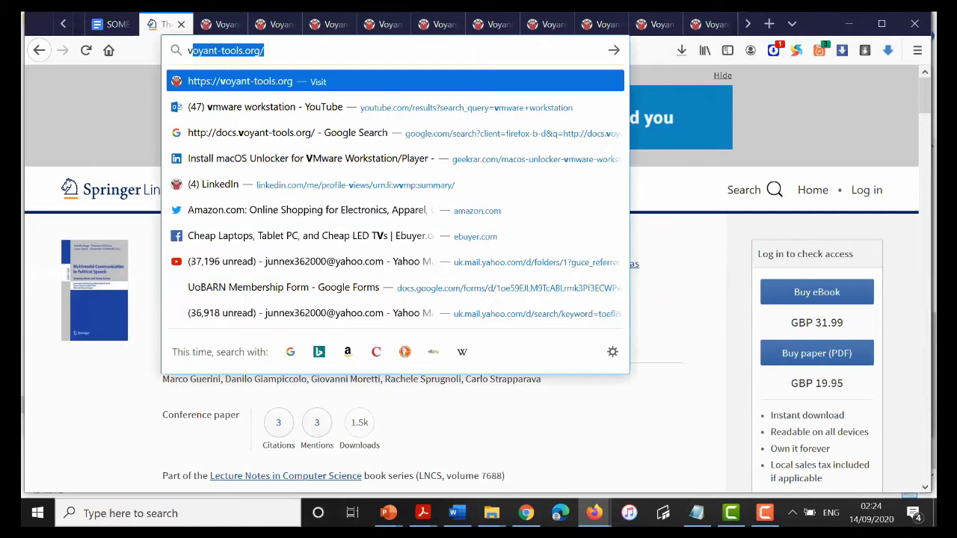
pyautogui.press('Return')
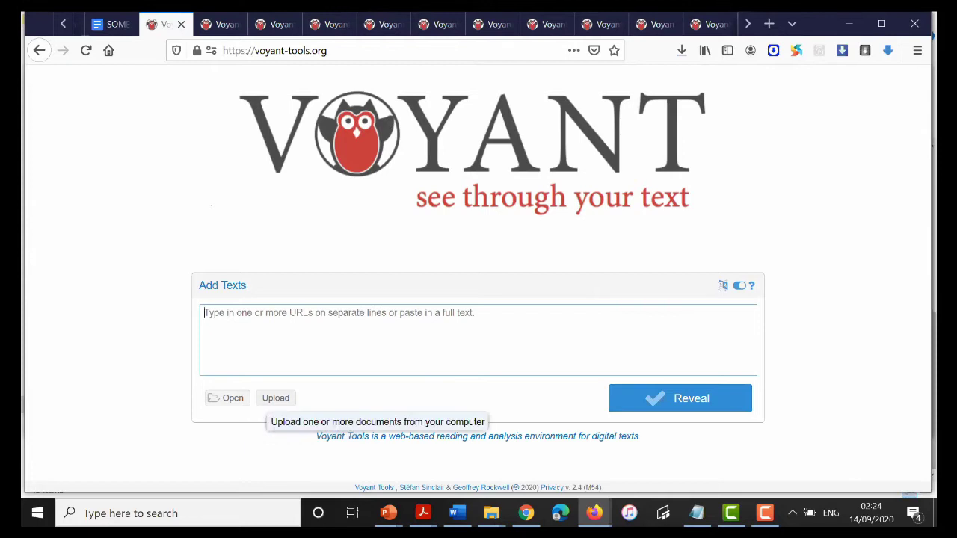
# Upload all text files in the Corpus of USA Presidential Speeches folder to Voyant
pyautogui.click(275, 398)
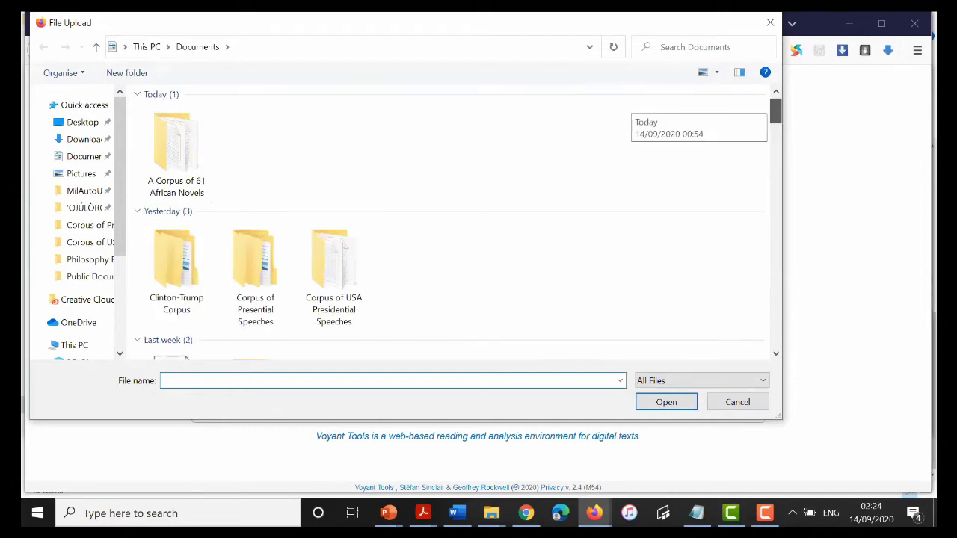
pyautogui.moveTo(775, 112); pyautogui.dragTo(775, 116)
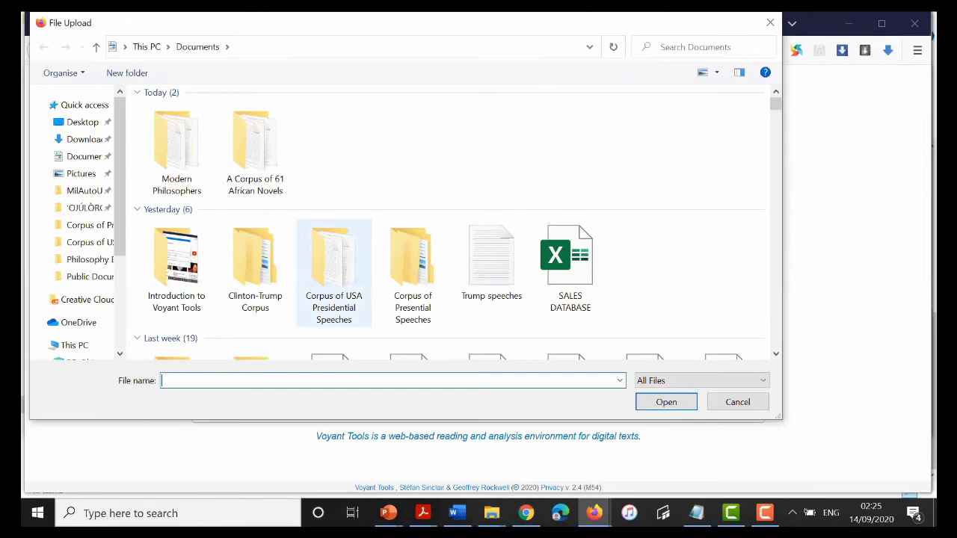
pyautogui.doubleClick(333, 273)
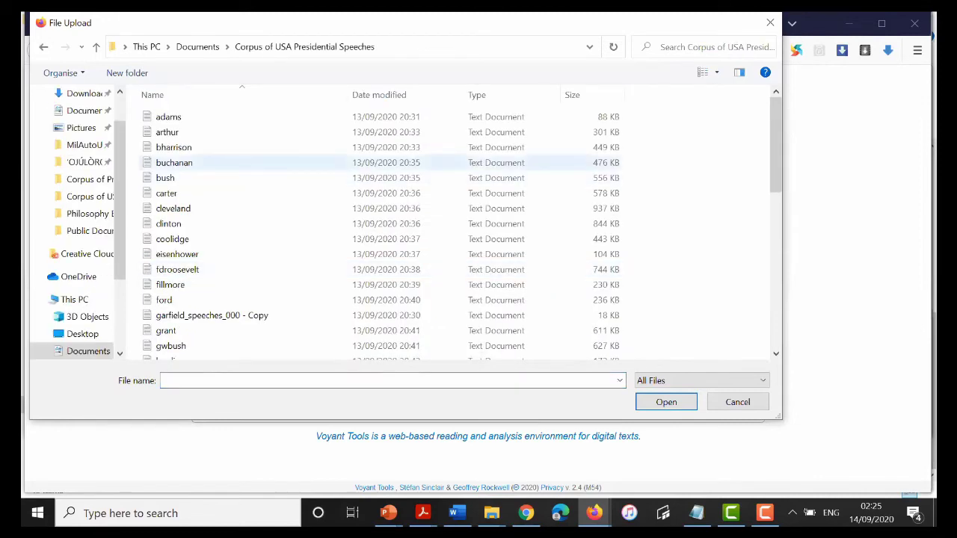
pyautogui.hotkey('ctrl', 'a')
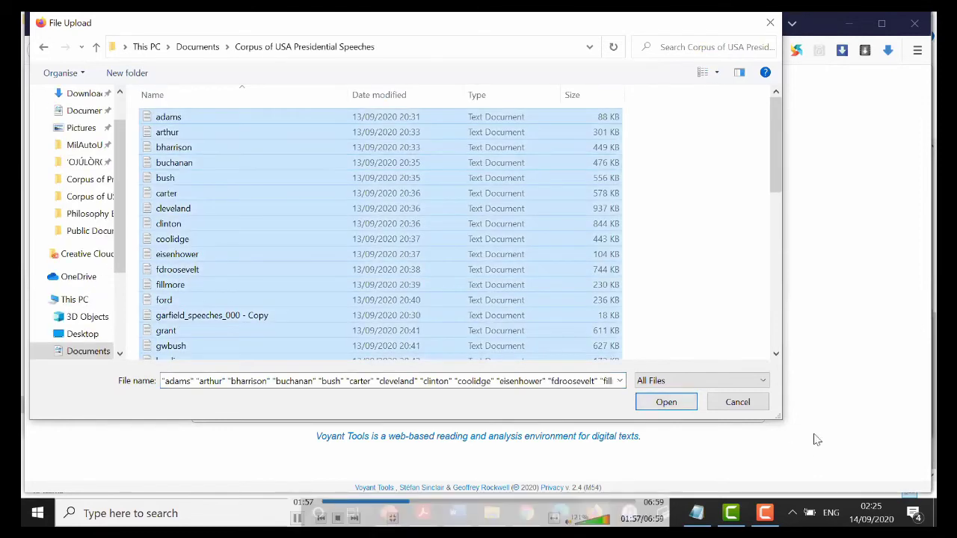
pyautogui.press('Return')
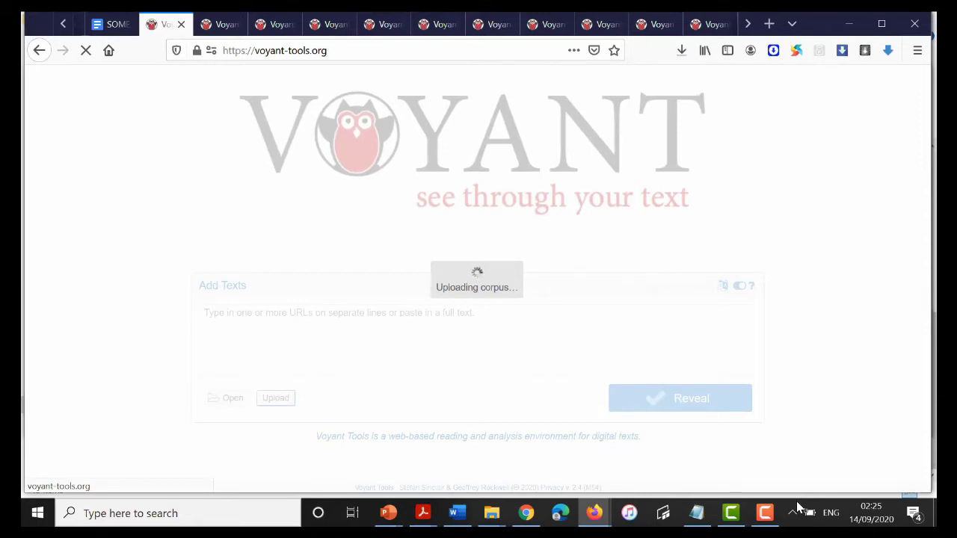
# Wait for the 43-document speeches corpus to finish processing, then return to its tab
pyautogui.moveTo(794, 506)
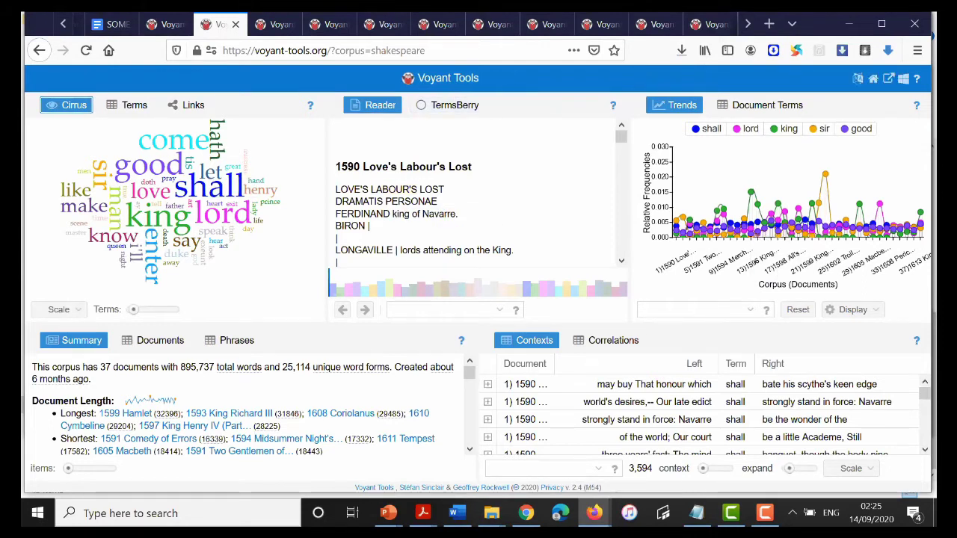
pyautogui.moveTo(677, 227)
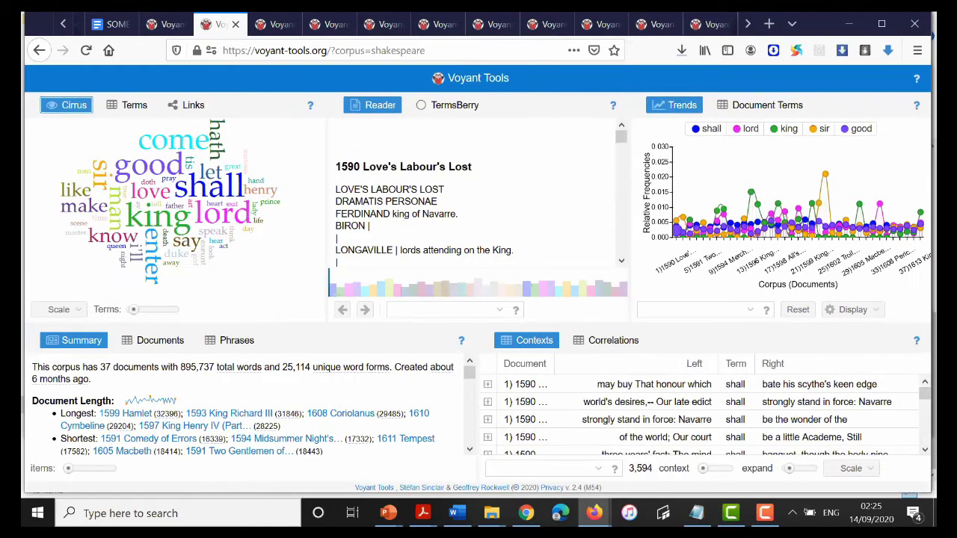
pyautogui.hotkey('ctrl', 'shift', 'Tab')
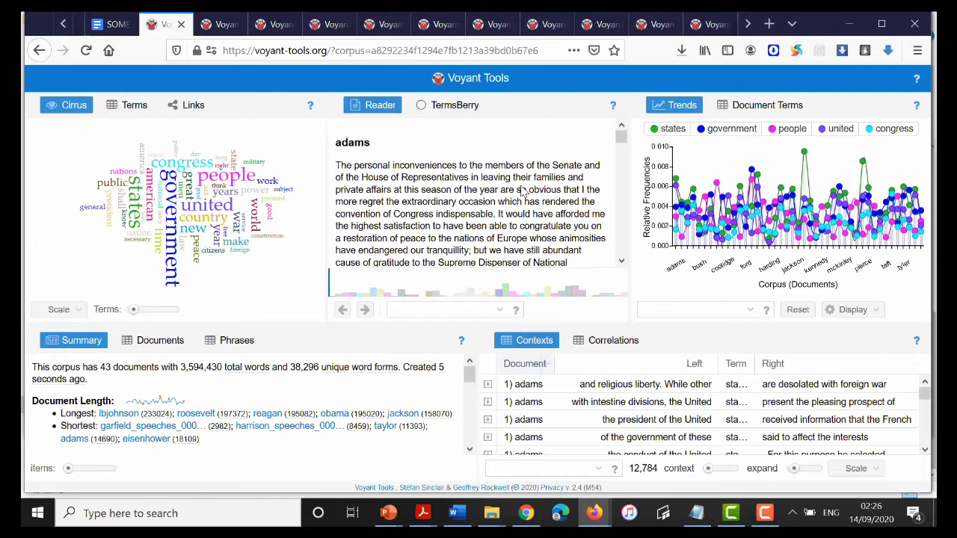
# Move to the Shakespeare corpus tab and back to its full overview of 37 documents
pyautogui.hotkey('ctrl', 'Tab')
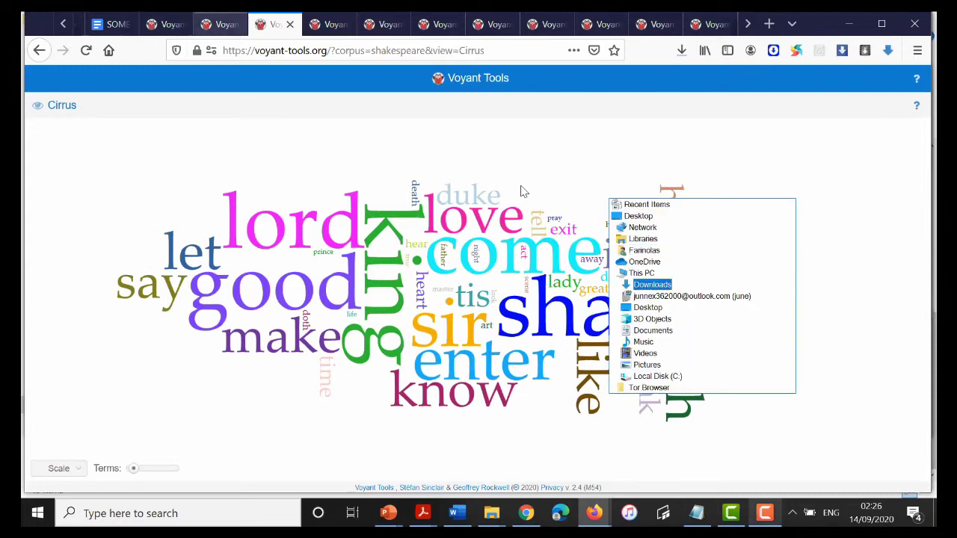
pyautogui.hotkey('ctrl', 'shift', 'Tab')
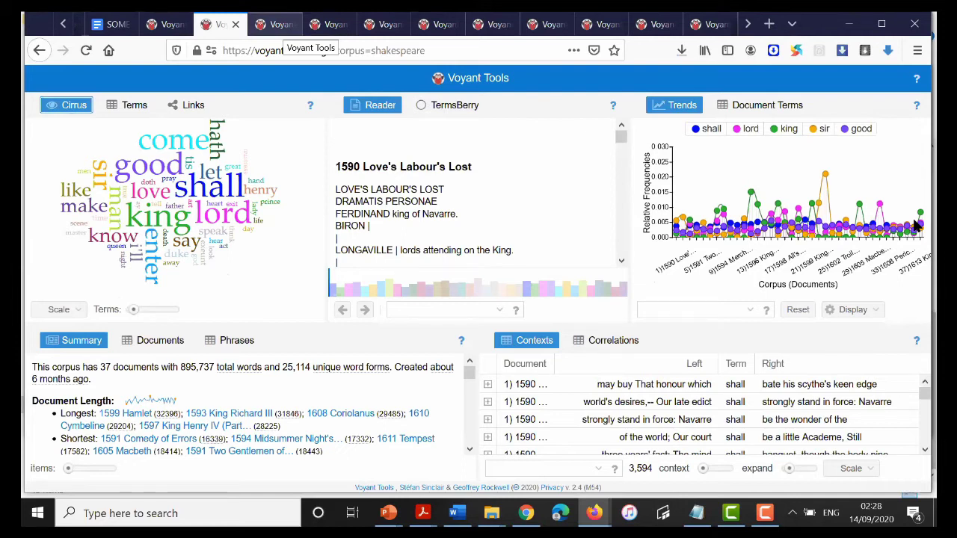
# Step through the Berkeley, African novels and Summa Theologica corpus tabs, showing the Notepad notes alongside
pyautogui.hotkey('ctrl', 'Tab')
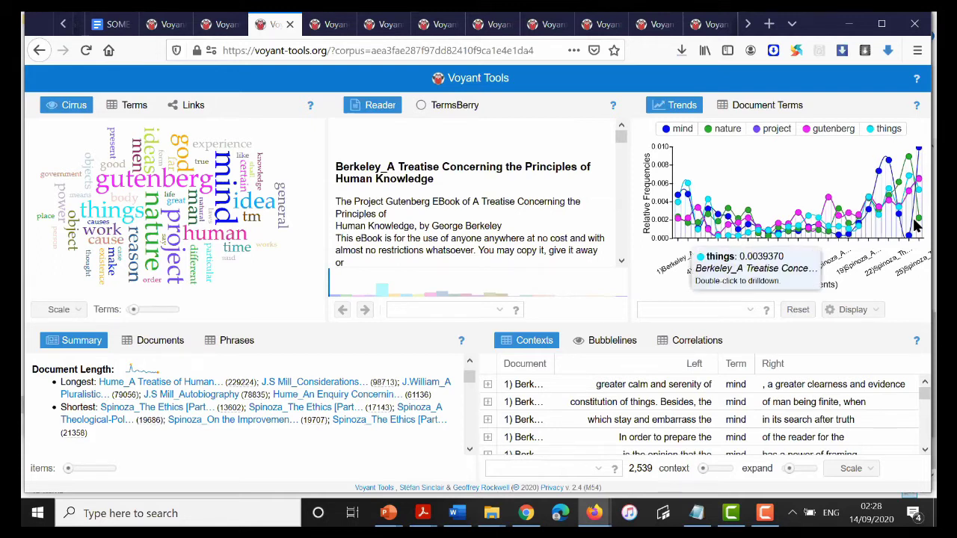
pyautogui.hotkey('ctrl', 'Tab')
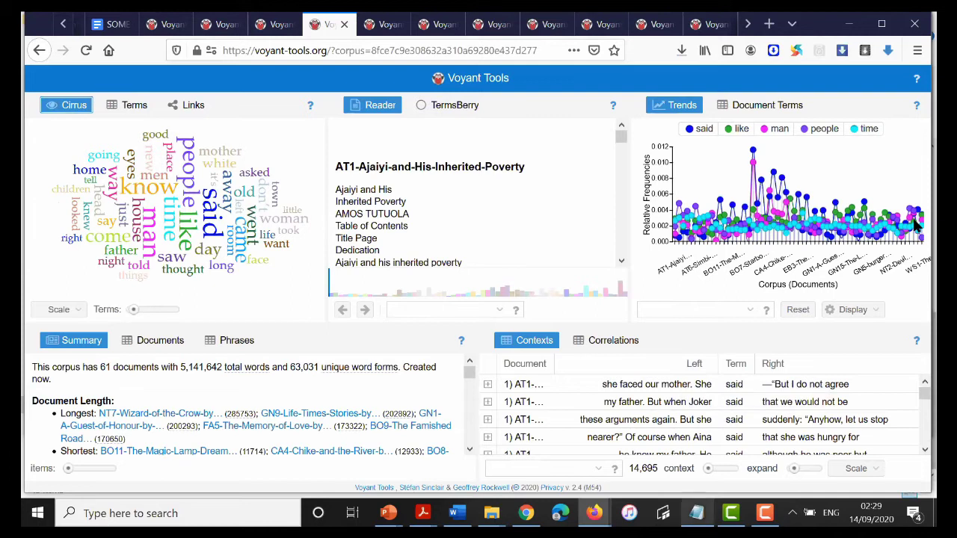
pyautogui.hotkey('alt', 'Tab')
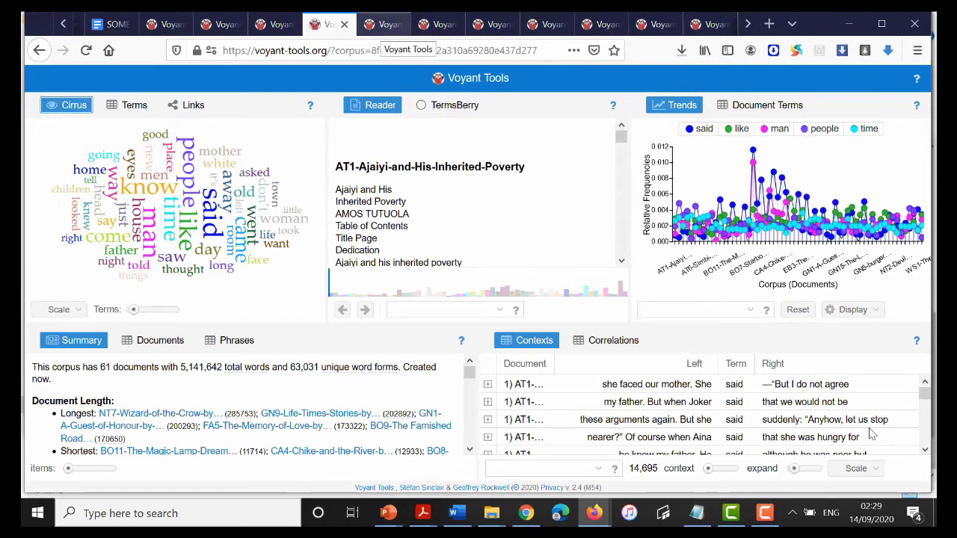
pyautogui.hotkey('ctrl', 'Tab')
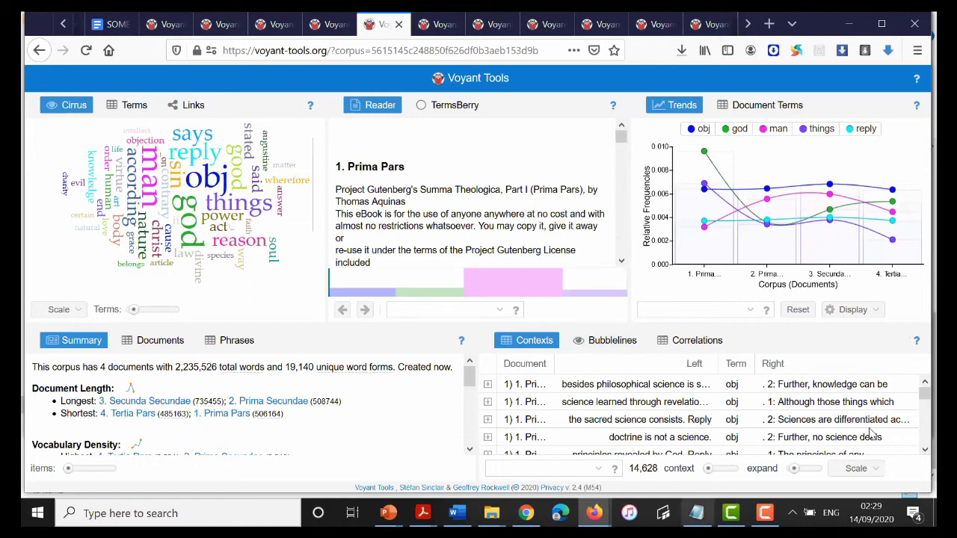
pyautogui.hotkey('alt', 'Tab')
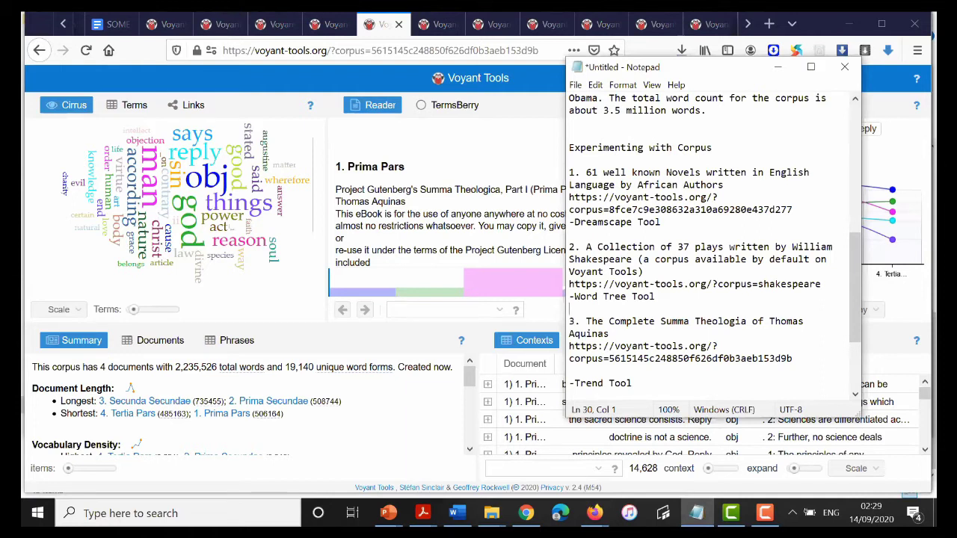
# Scroll the Notepad corpus notes, then minimize Notepad to reveal the Summa Theologica trends chart
pyautogui.scroll(-1, 710, 247)
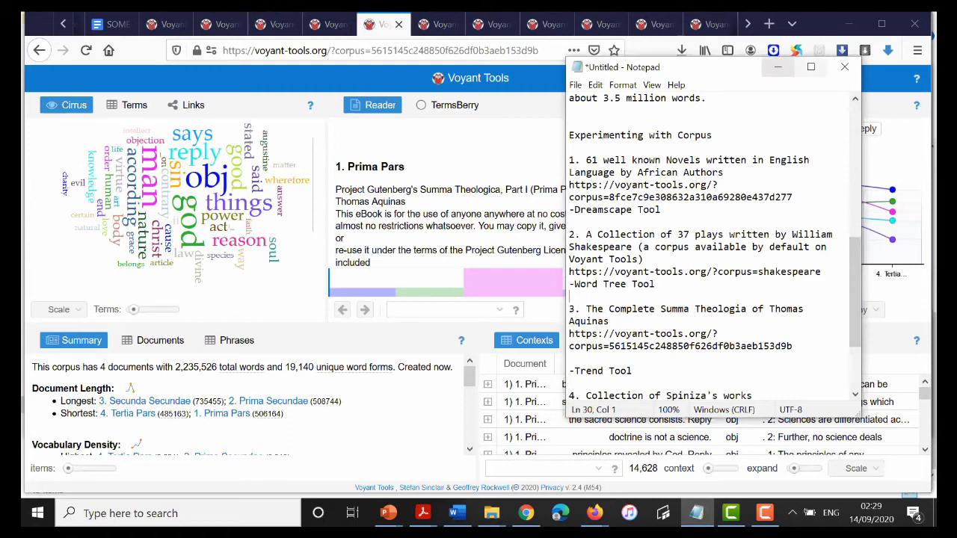
pyautogui.click(778, 67)
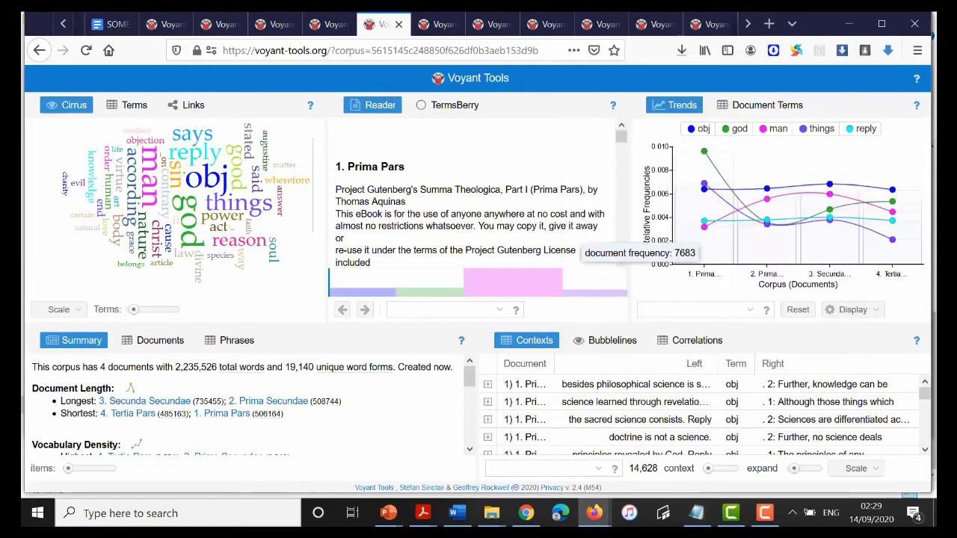
pyautogui.click(441, 24)
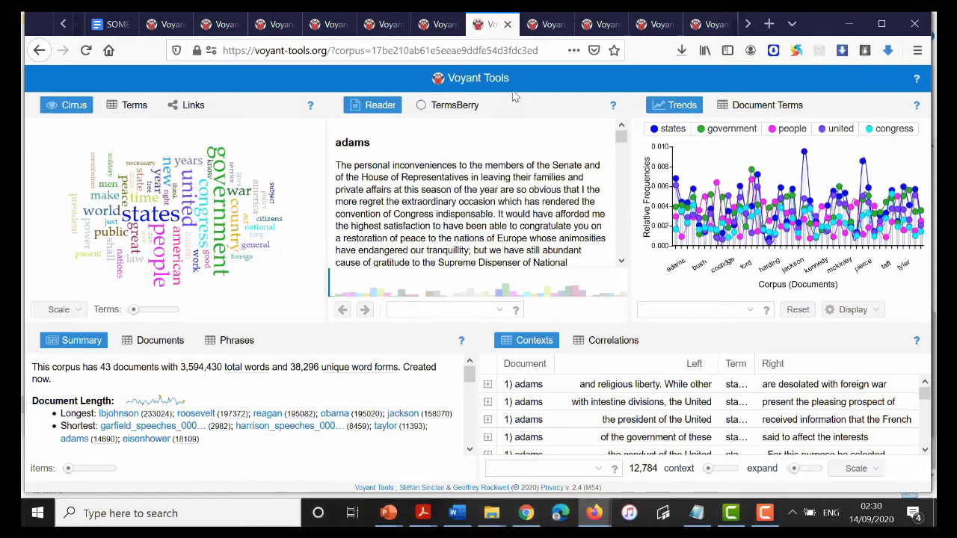
pyautogui.click(548, 24)
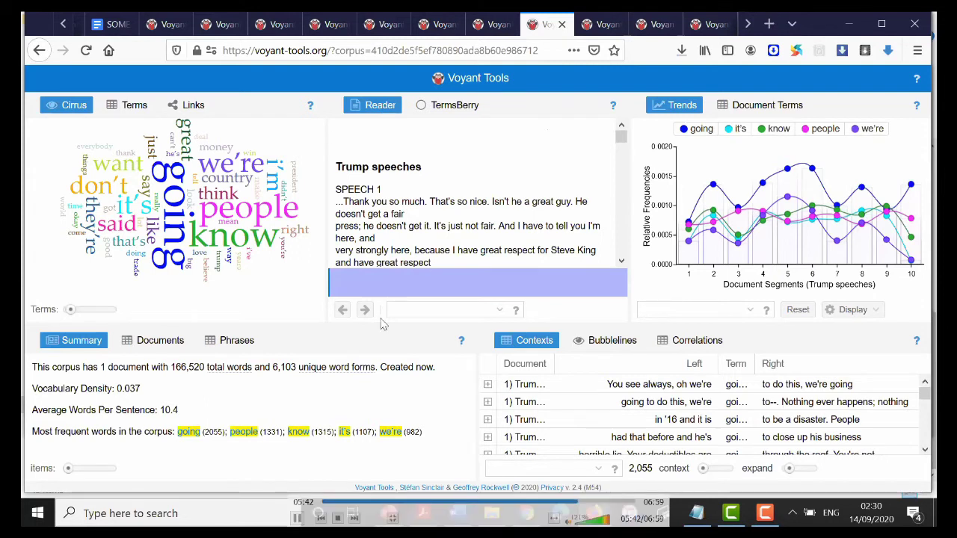
pyautogui.click(486, 24)
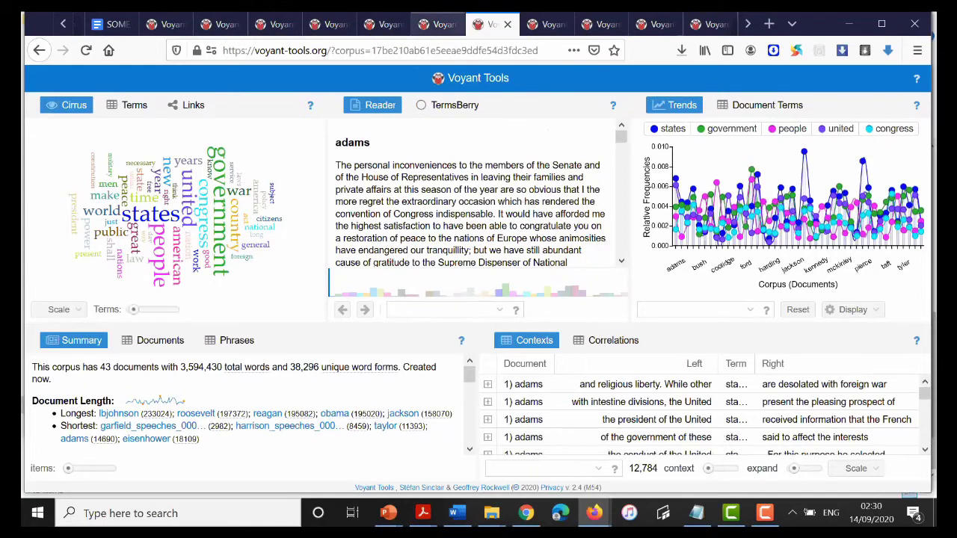
pyautogui.click(437, 24)
pyautogui.hotkey('ctrl', 'pageup')
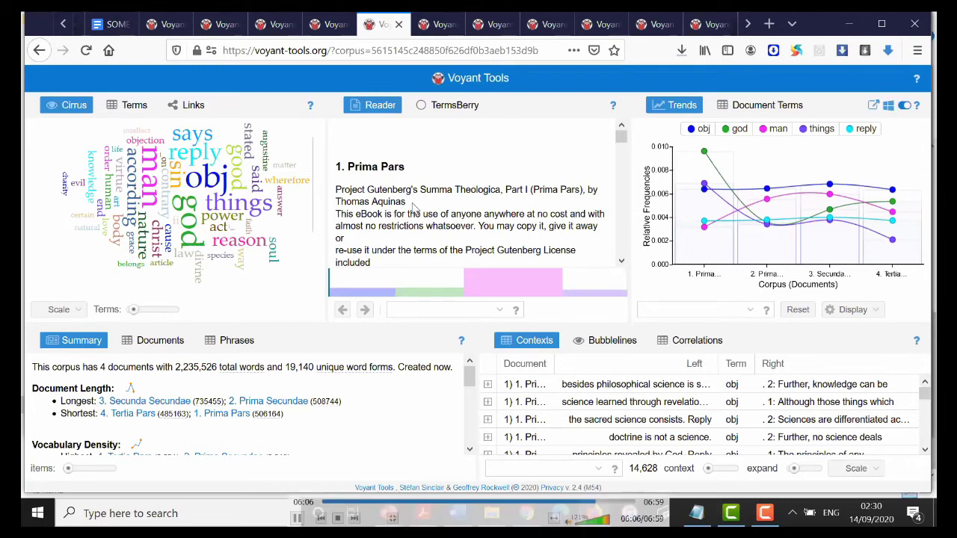
pyautogui.click(902, 78)
pyautogui.moveTo(852, 172)
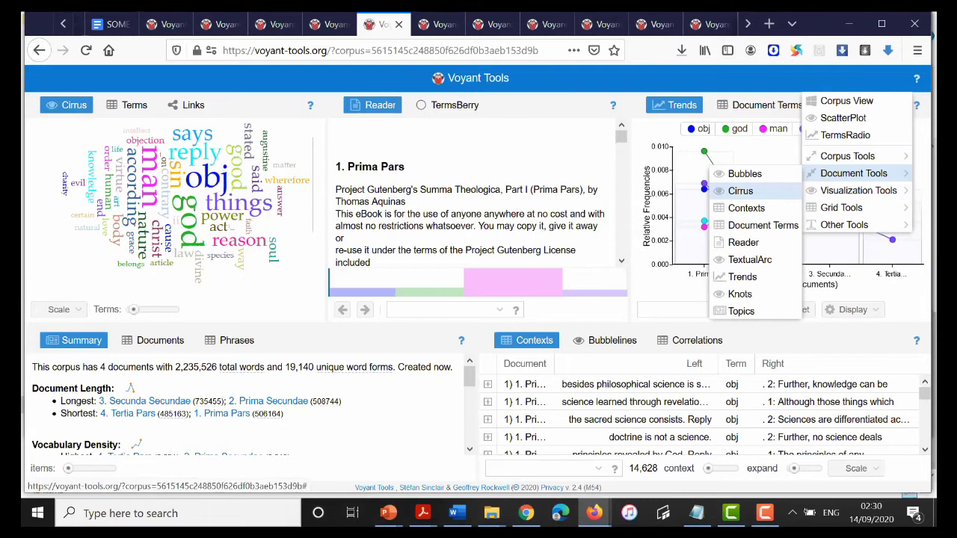
pyautogui.moveTo(860, 185)
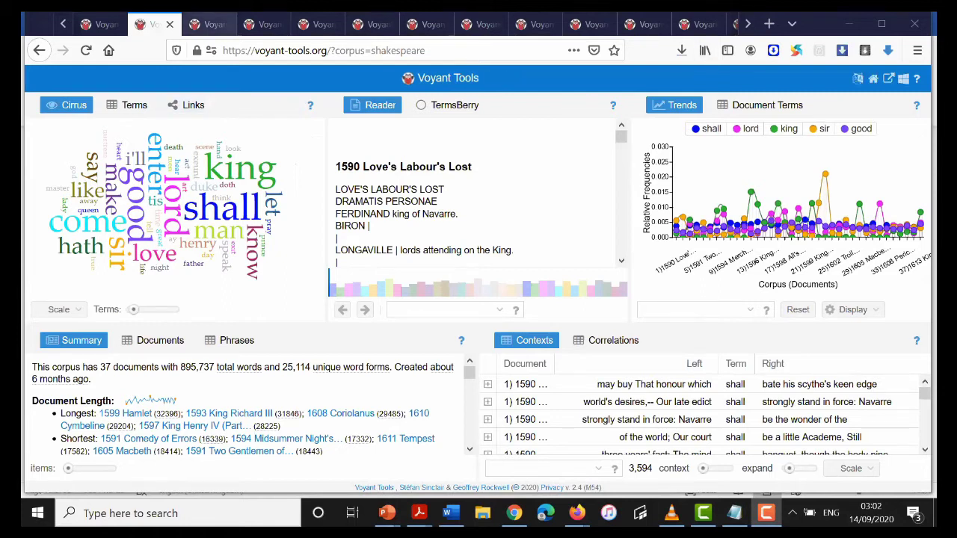
# Switch to the Shakespeare corpus Summary tab and scroll through its per-play statistics
pyautogui.click(212, 25)
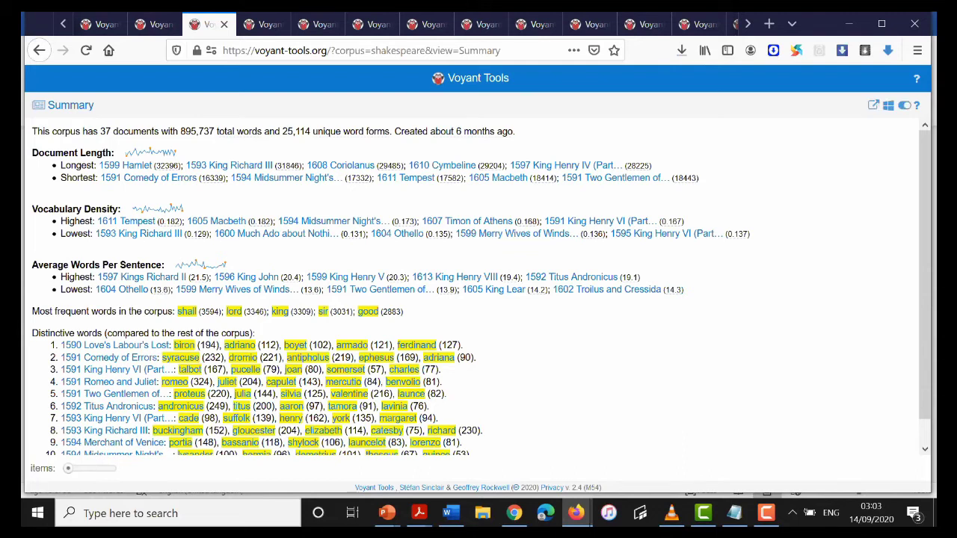
pyautogui.scroll(-1, 481, 287)
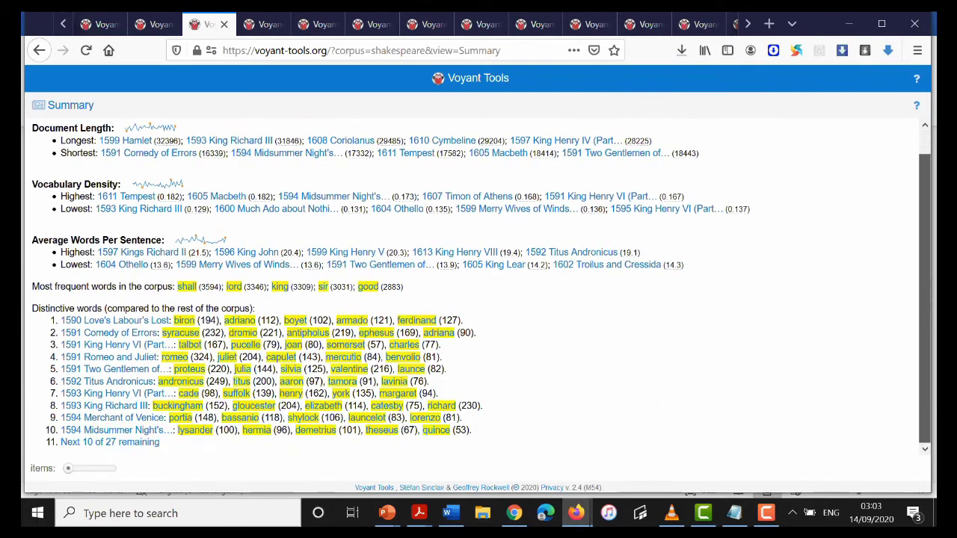
pyautogui.scroll(1, 482, 287)
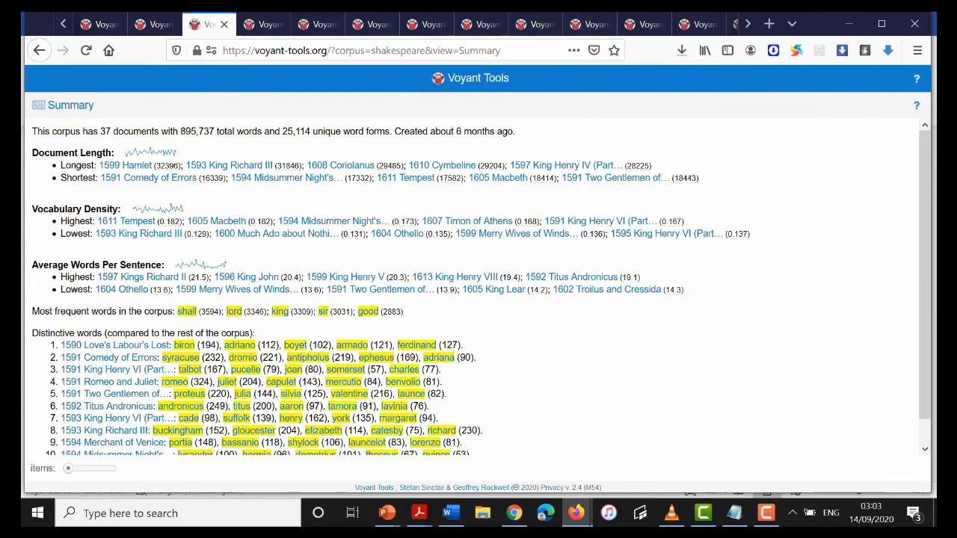
# Change the Contexts view search term from 'shall' to 'love'
pyautogui.click(257, 24)
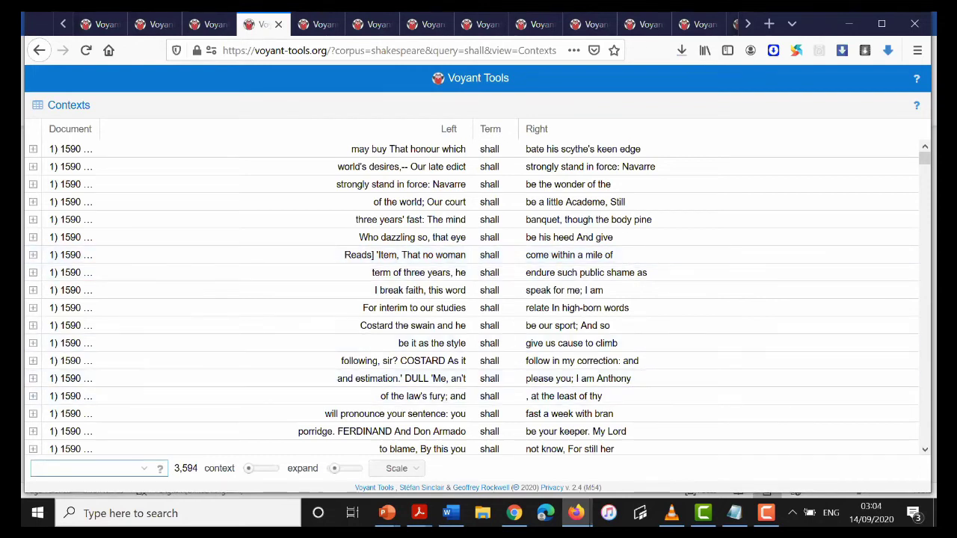
pyautogui.press('Down')
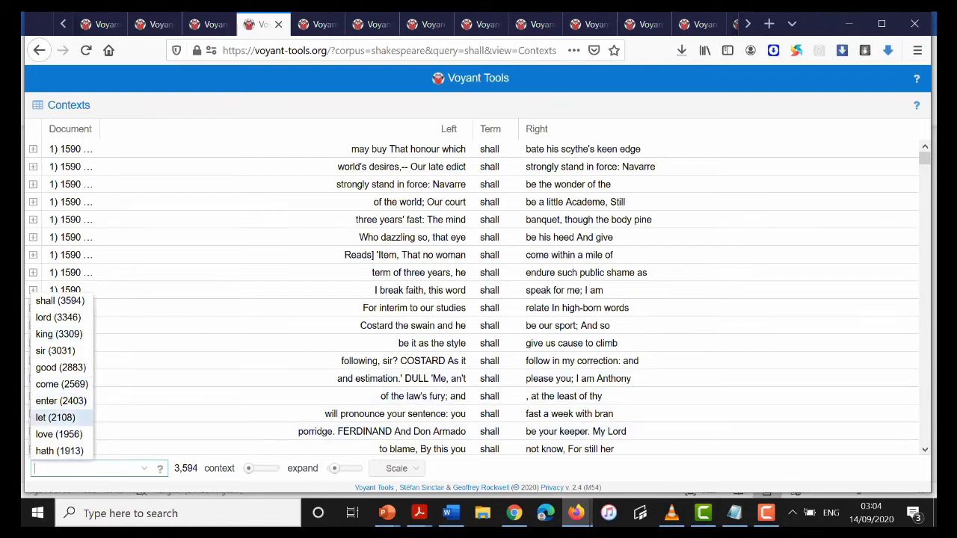
pyautogui.press('Down')
pyautogui.press('Return')
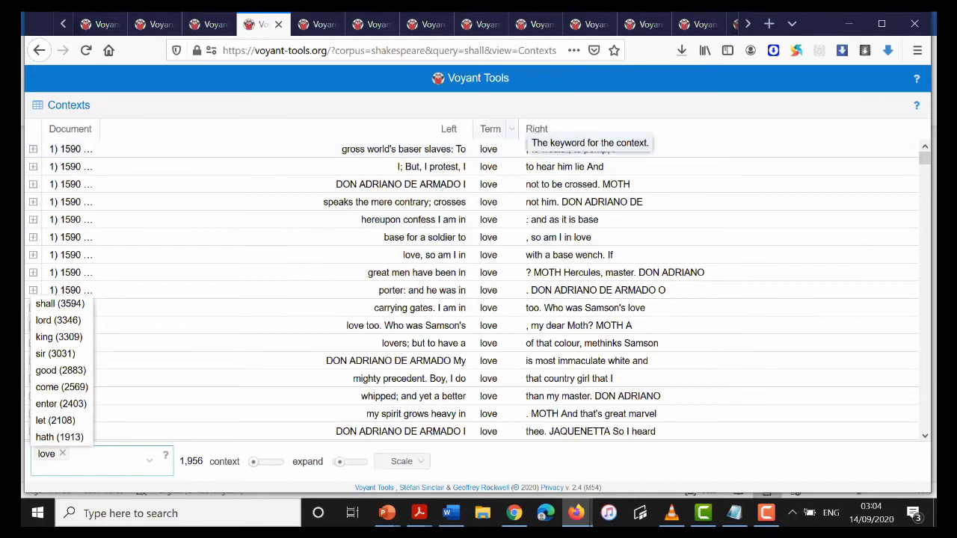
pyautogui.press('Escape')
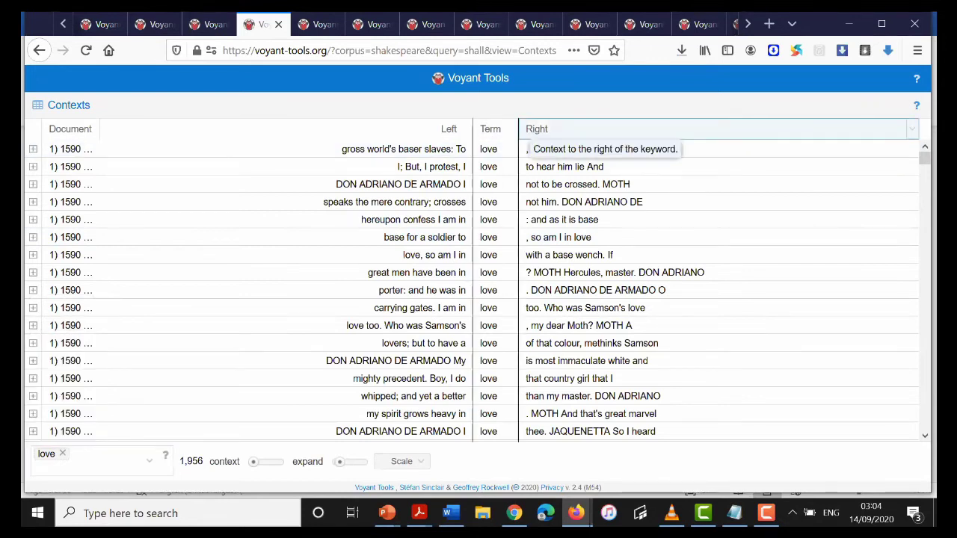
# Widen the Term and Left context columns and lengthen the context around each 'love'
pyautogui.moveTo(519, 135); pyautogui.dragTo(540, 136)
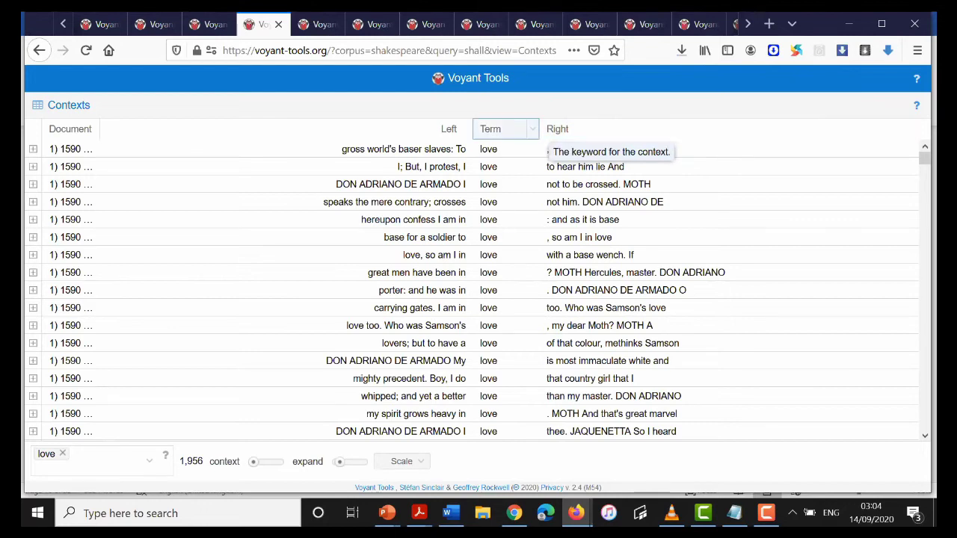
pyautogui.moveTo(473, 129); pyautogui.dragTo(490, 129)
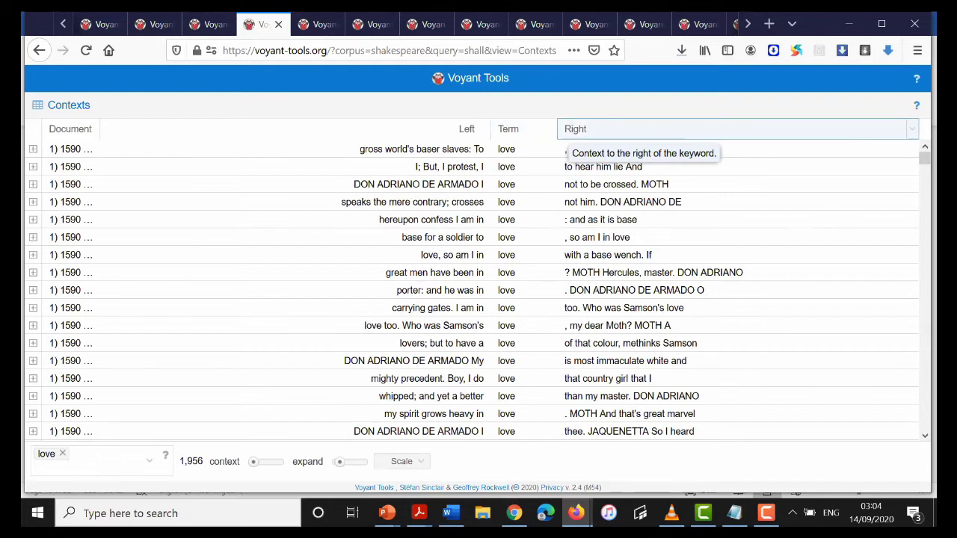
pyautogui.moveTo(558, 128); pyautogui.dragTo(574, 129)
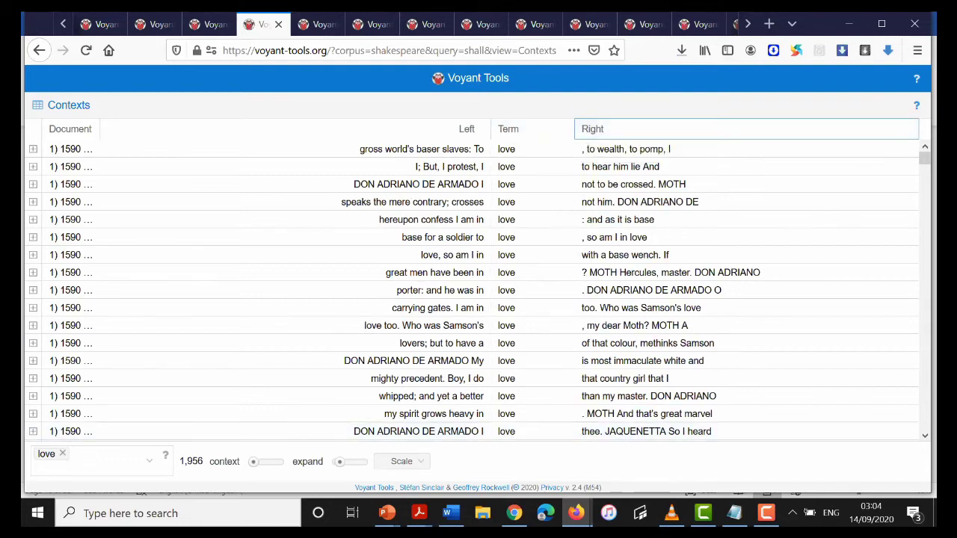
pyautogui.moveTo(253, 461); pyautogui.dragTo(264, 462)
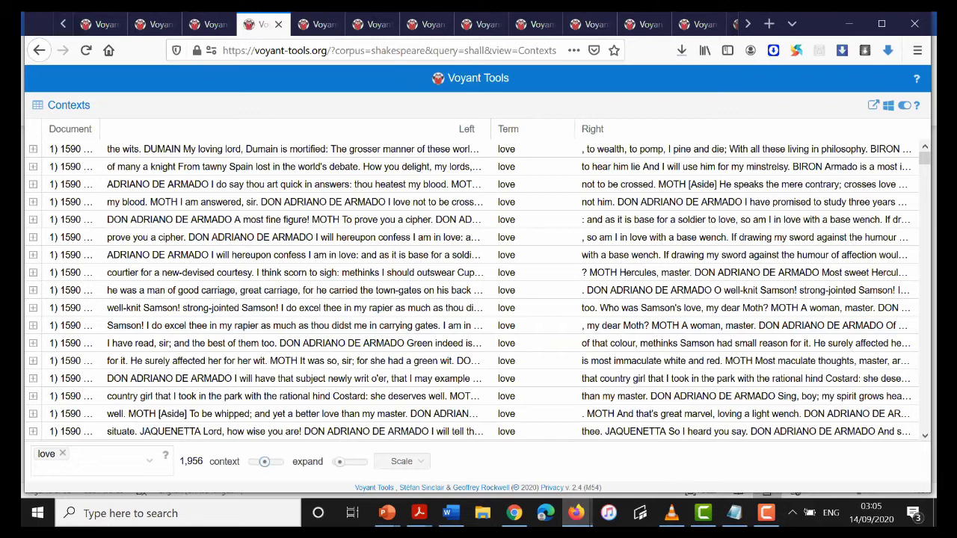
pyautogui.hotkey('ctrl', 'Tab')
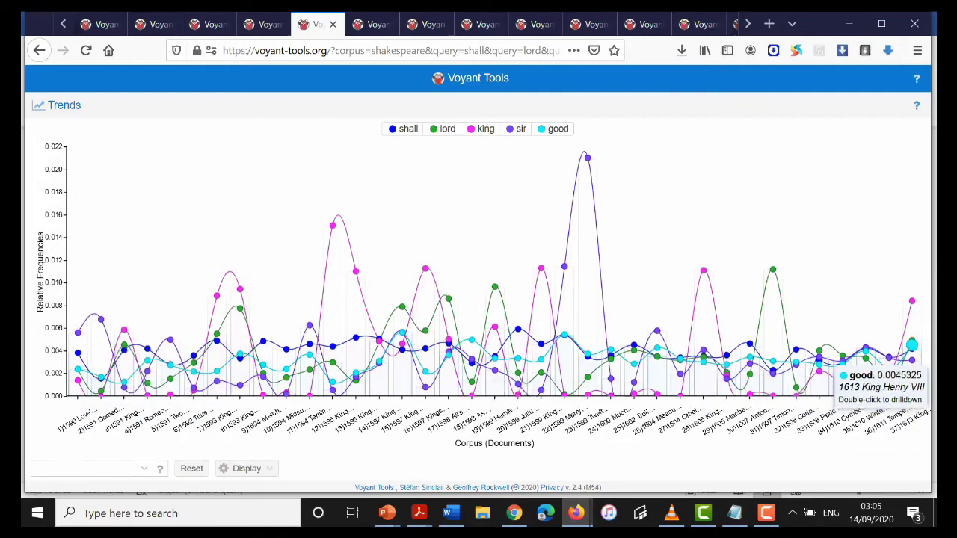
# Drill down from a Trends chart point into the Reader showing 1590 Love's Labour's Lost
pyautogui.doubleClick(595, 317)
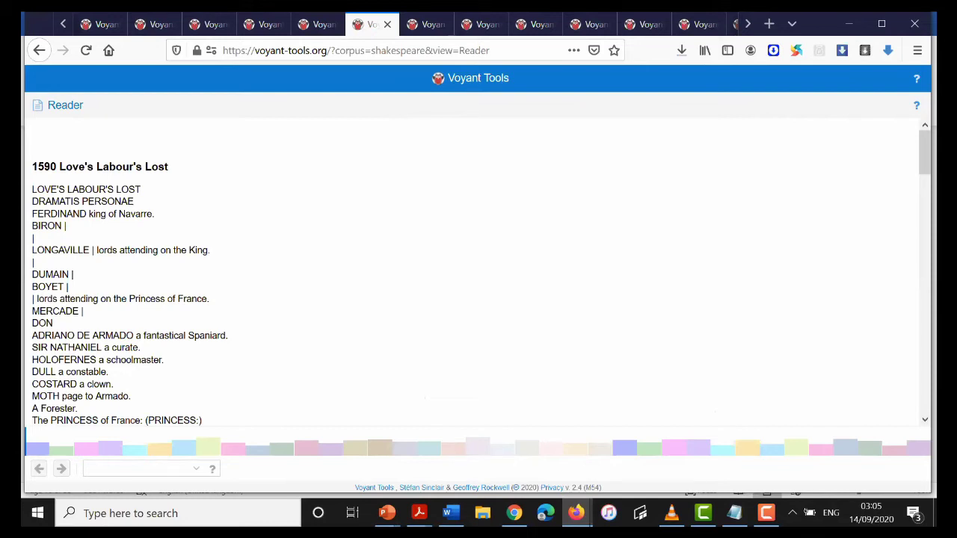
# Read through the opening of Love's Labour's Lost and add 'good' (2883) as the Reader's search term
pyautogui.scroll(-3, 478, 269)
pyautogui.scroll(-10, 478, 273)
pyautogui.scroll(-1, 478, 273)
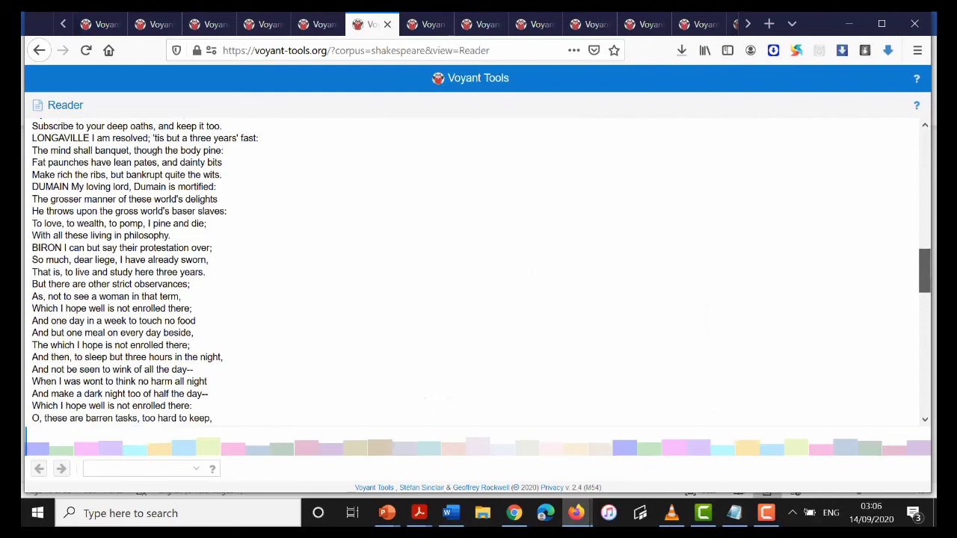
pyautogui.scroll(7, 479, 273)
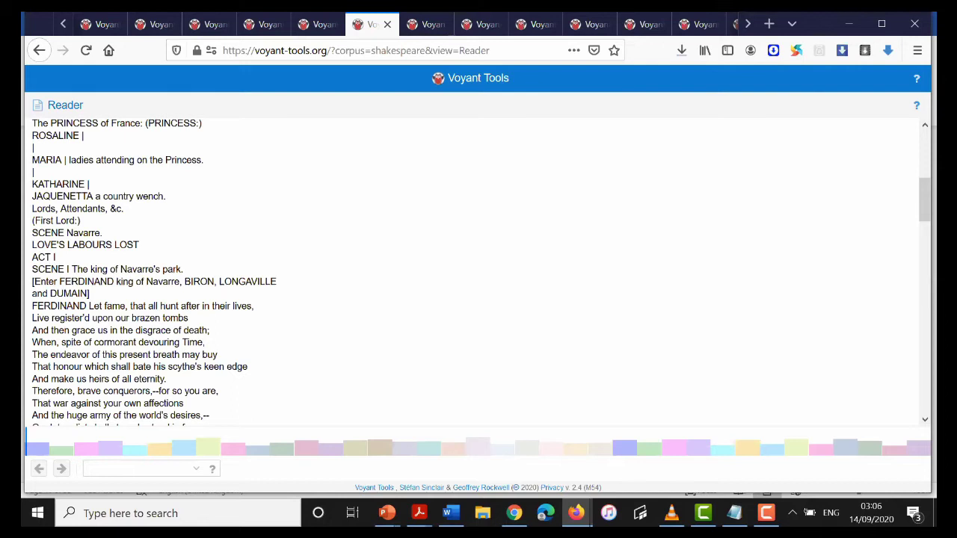
pyautogui.scroll(-5, 481, 273)
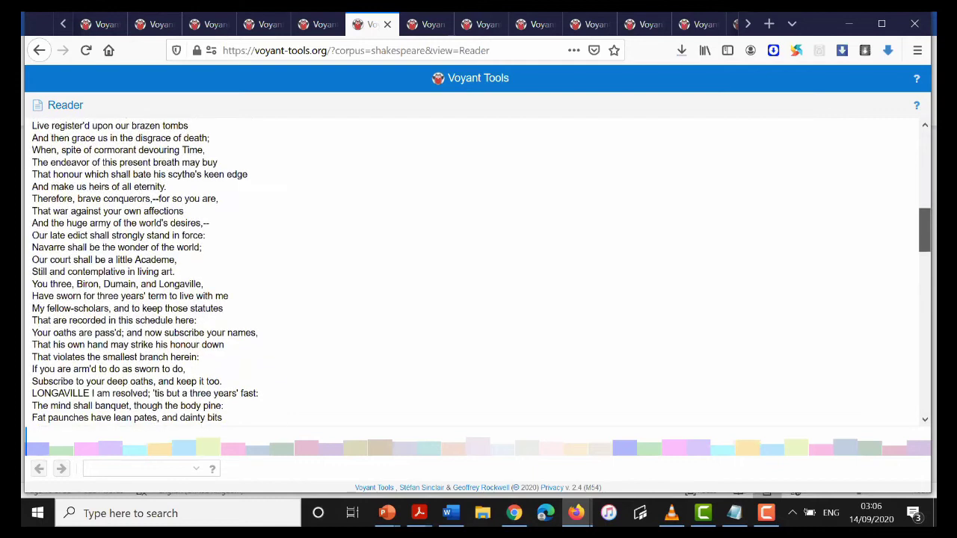
pyautogui.scroll(-3, 481, 273)
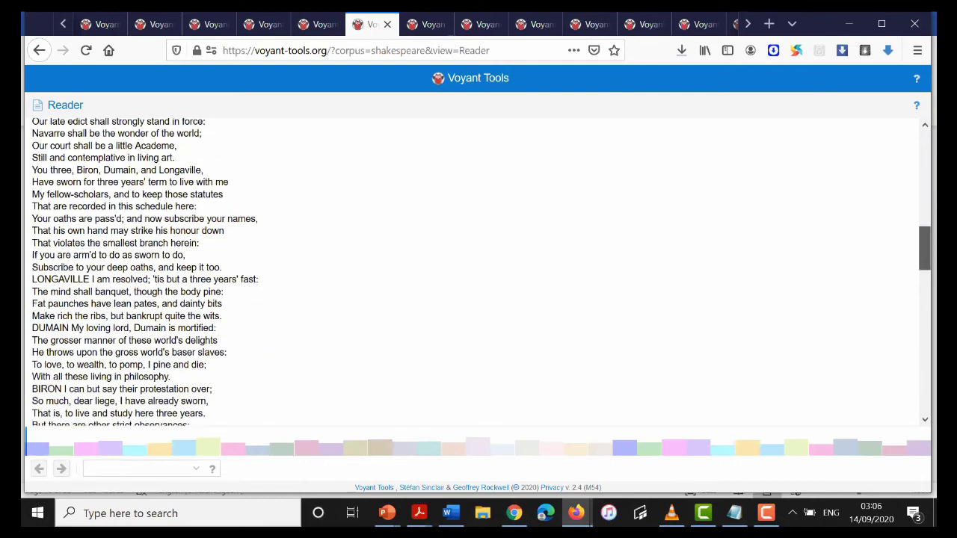
pyautogui.scroll(-6, 481, 273)
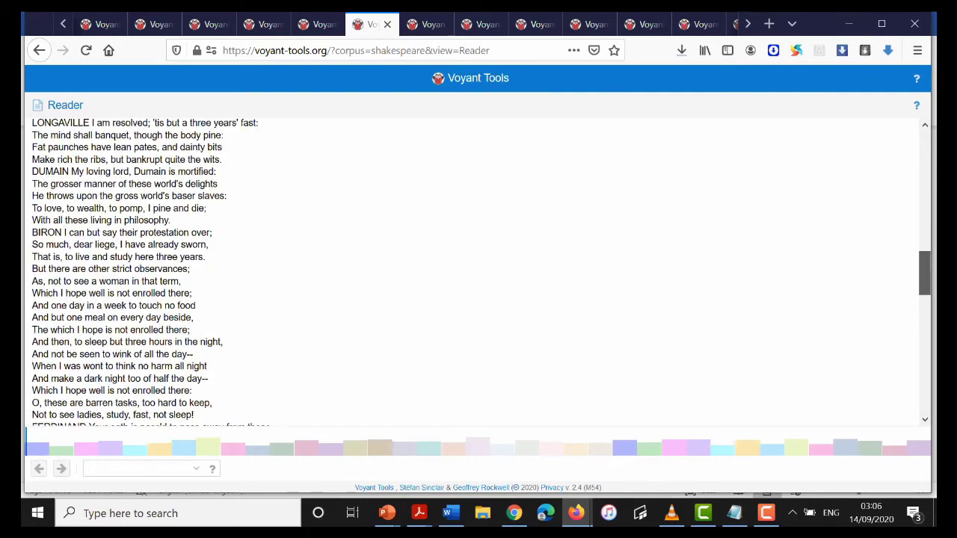
pyautogui.scroll(-1, 480, 273)
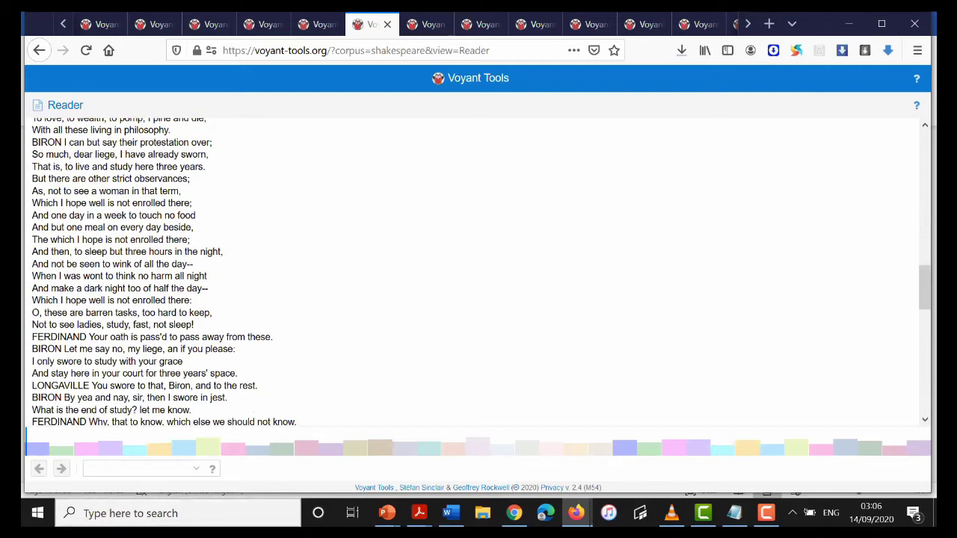
pyautogui.click(142, 469)
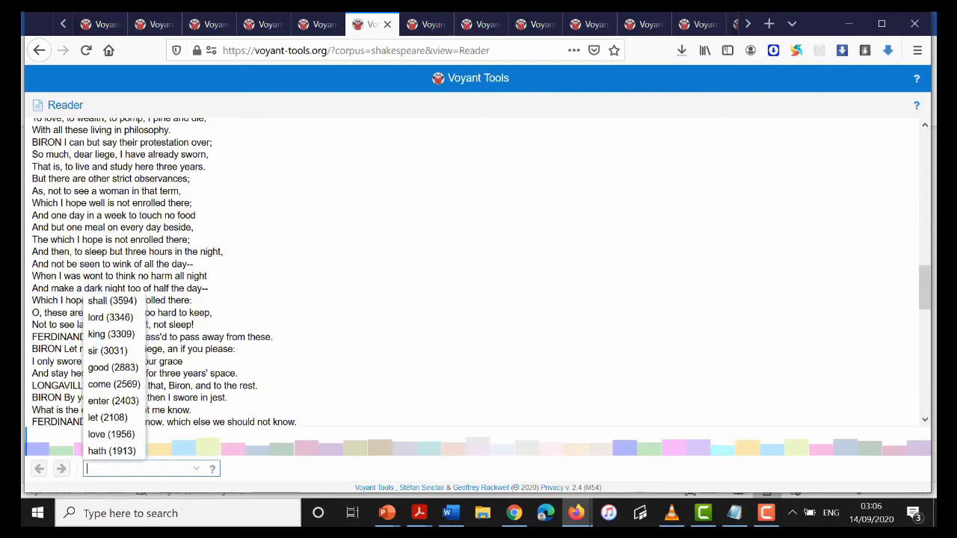
pyautogui.click(112, 367)
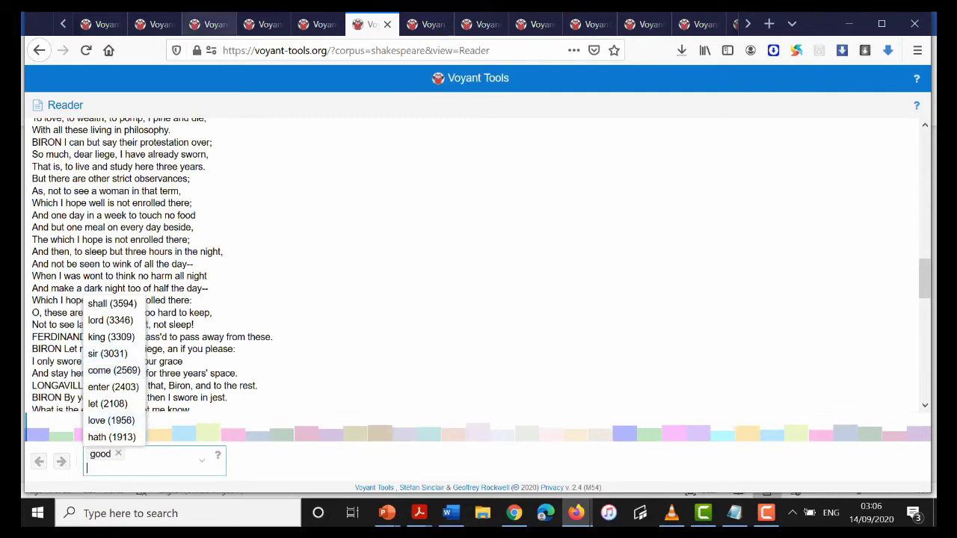
# Return to the full Voyant dashboard and chart the trend of 'man' from the Cirrus cloud
pyautogui.click(315, 24)
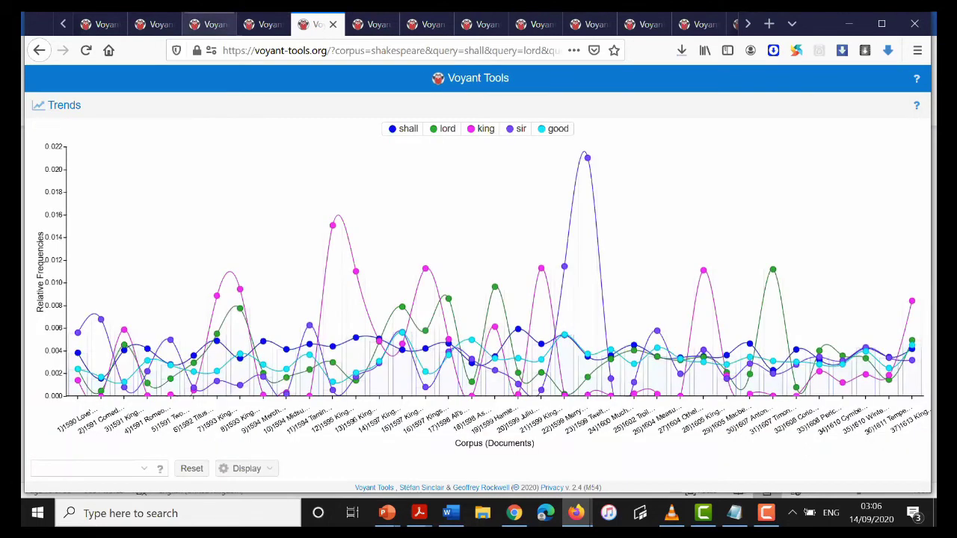
pyautogui.click(209, 24)
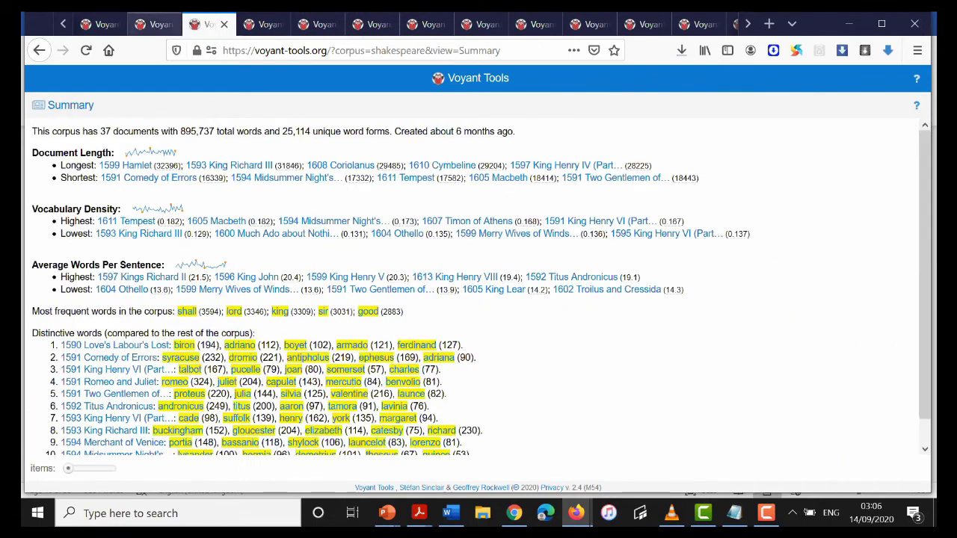
pyautogui.hotkey('ctrl', 'shift', 'Tab')
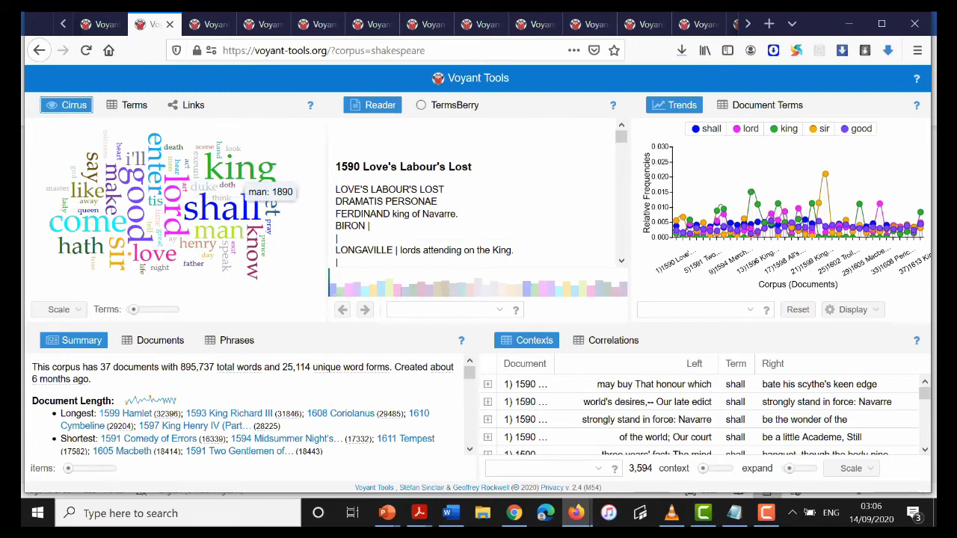
pyautogui.click(219, 225)
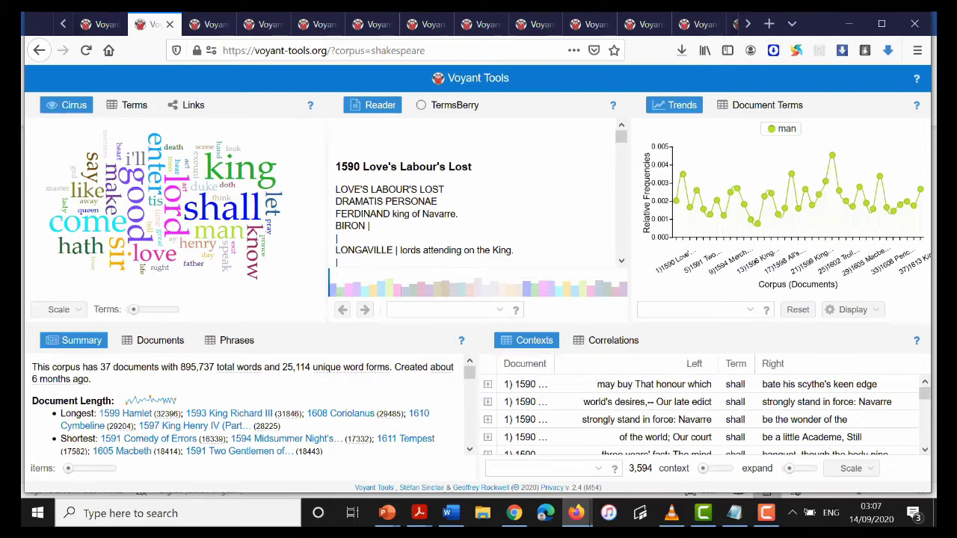
# Drill into man's occurrences in 3 King Henry VI, showing its 26 contexts
pyautogui.moveTo(710, 216)
pyautogui.scroll(-5, 475, 194)
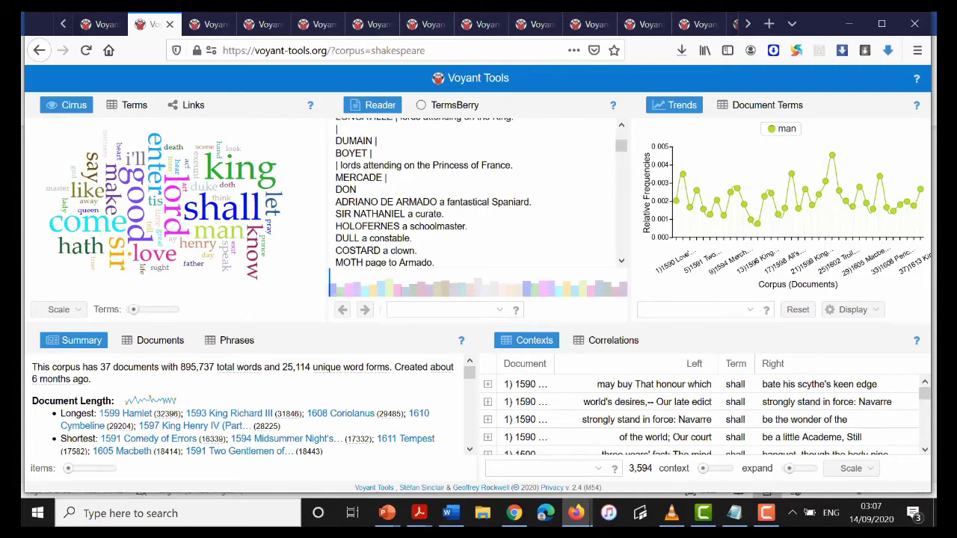
pyautogui.scroll(-3, 475, 194)
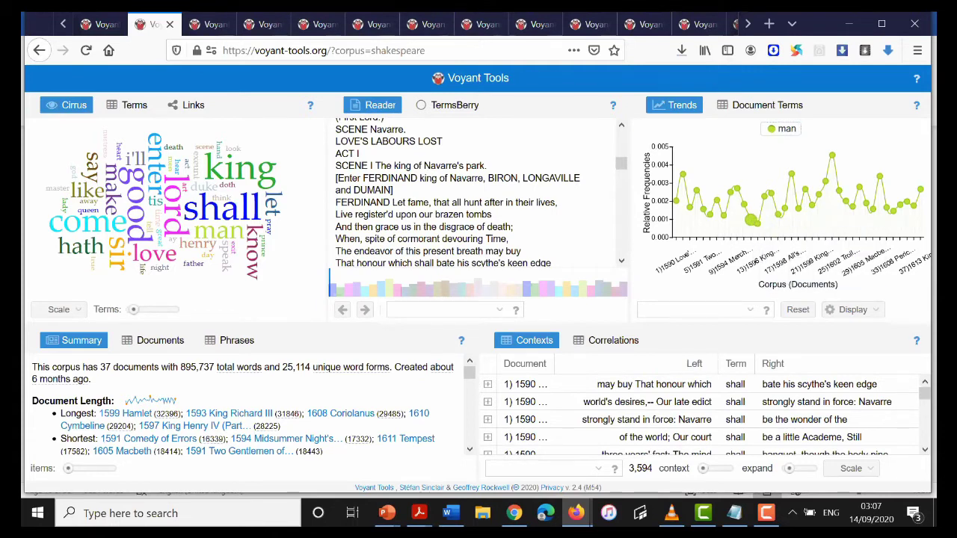
pyautogui.doubleClick(751, 218)
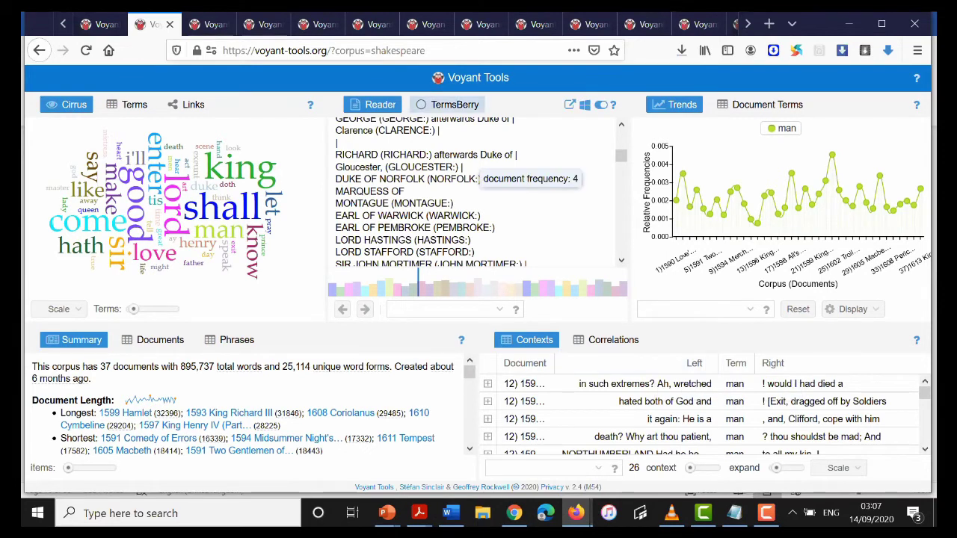
# Move through the Trends and Reader views to the standalone Cirrus word cloud
pyautogui.click(318, 24)
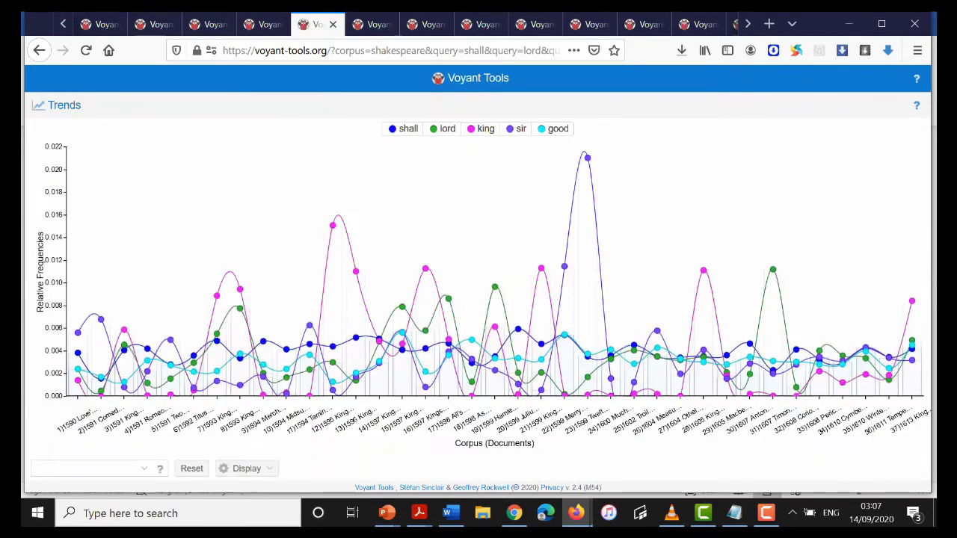
pyautogui.click(372, 24)
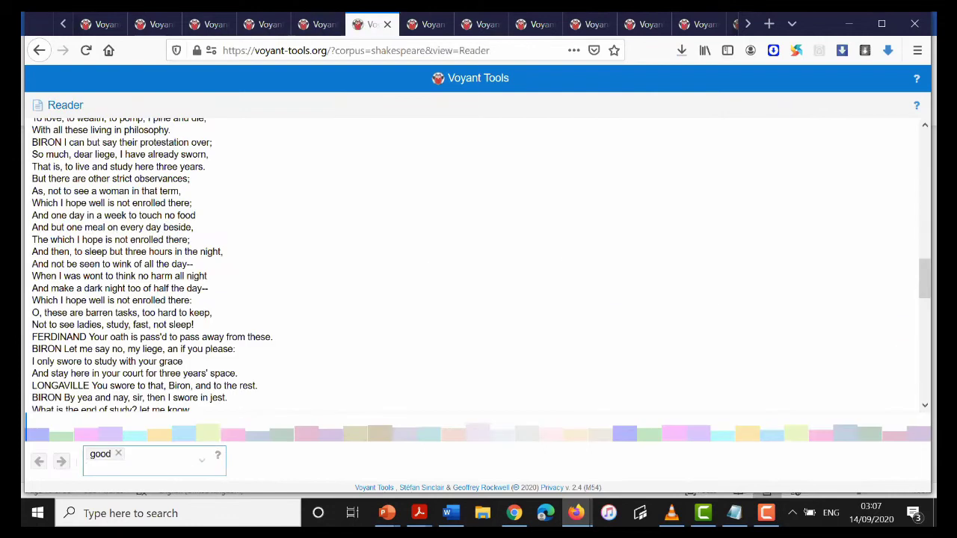
pyautogui.click(426, 24)
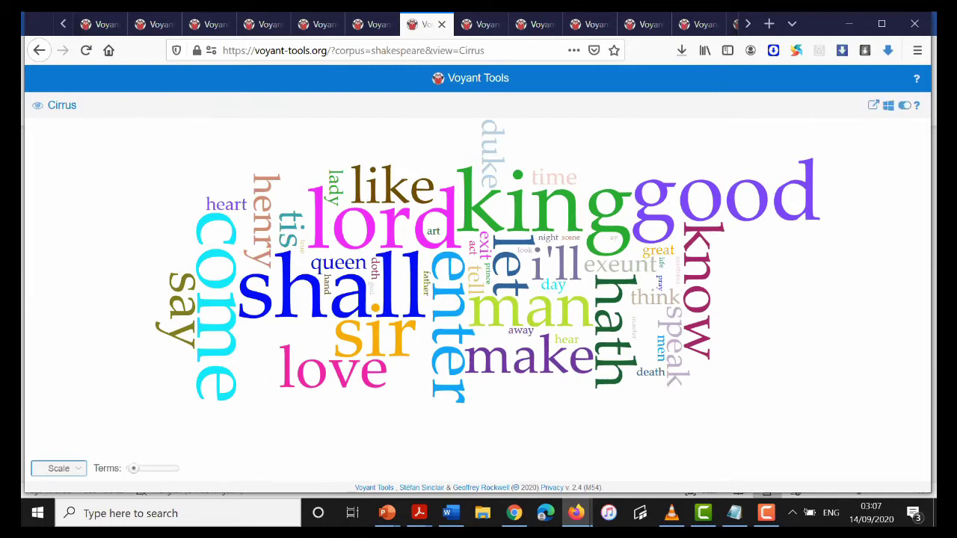
# Drag the Terms slider right twice so the cloud displays far more words
pyautogui.moveTo(673, 170)
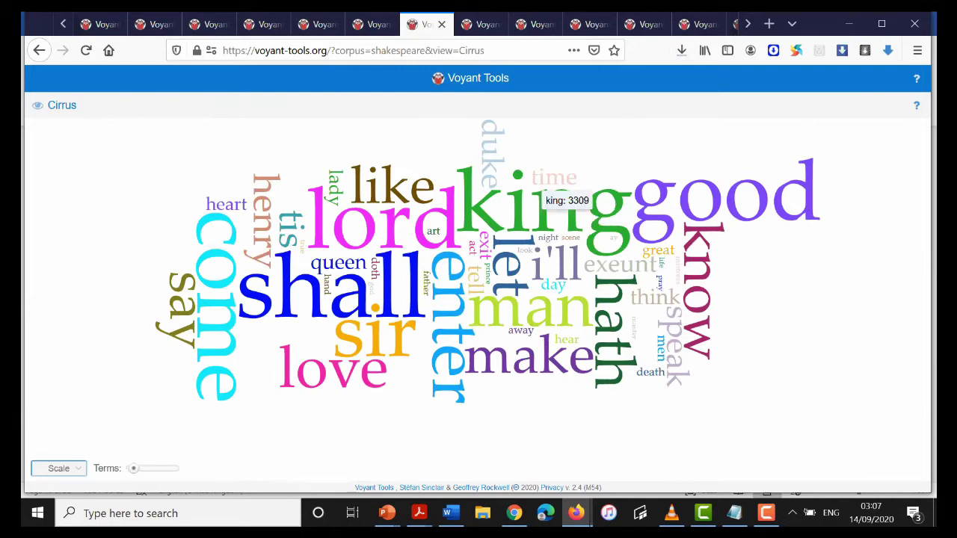
pyautogui.moveTo(527, 250)
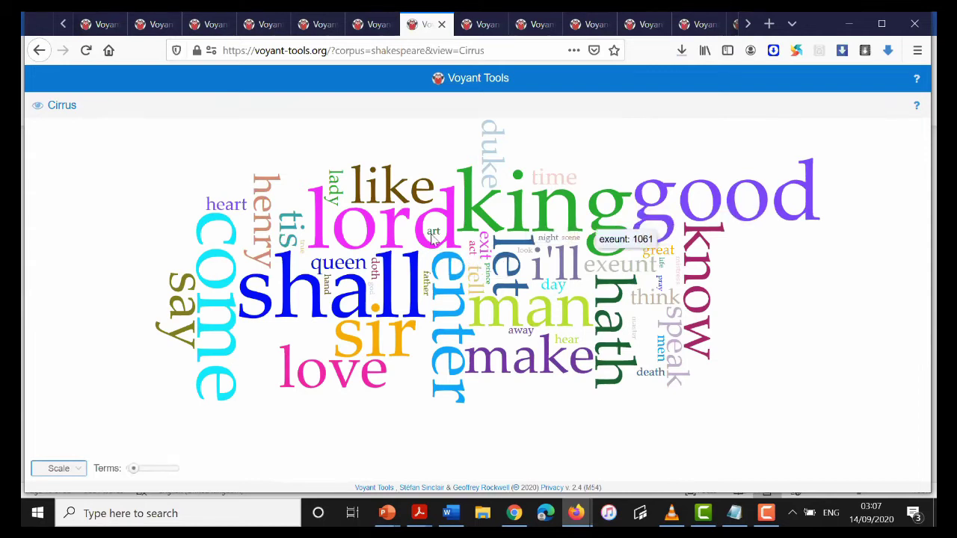
pyautogui.moveTo(549, 265)
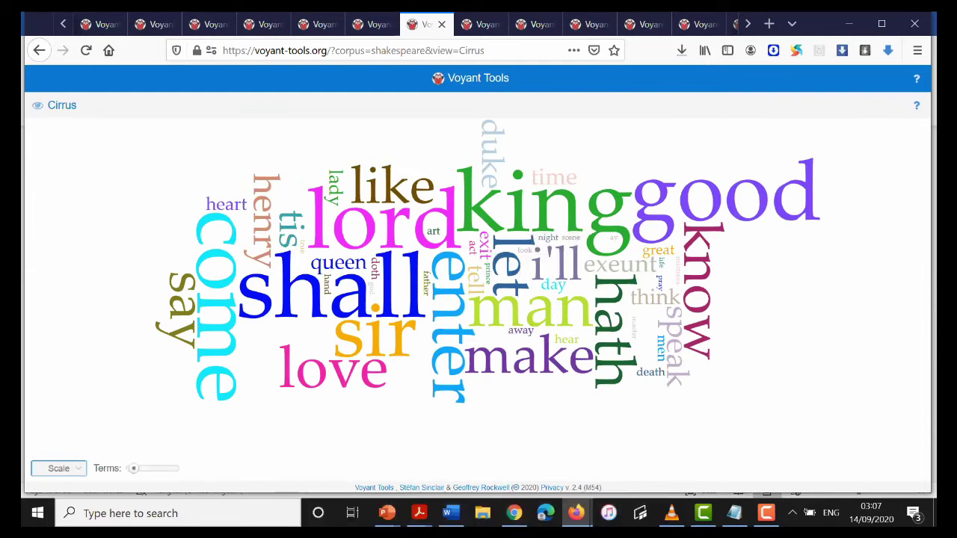
pyautogui.moveTo(133, 468); pyautogui.dragTo(139, 468)
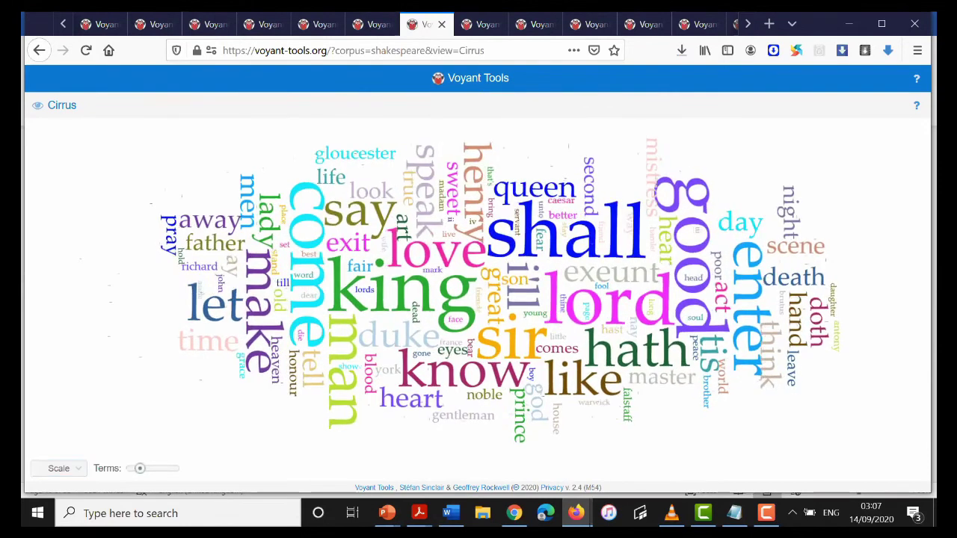
pyautogui.moveTo(139, 467); pyautogui.dragTo(153, 468)
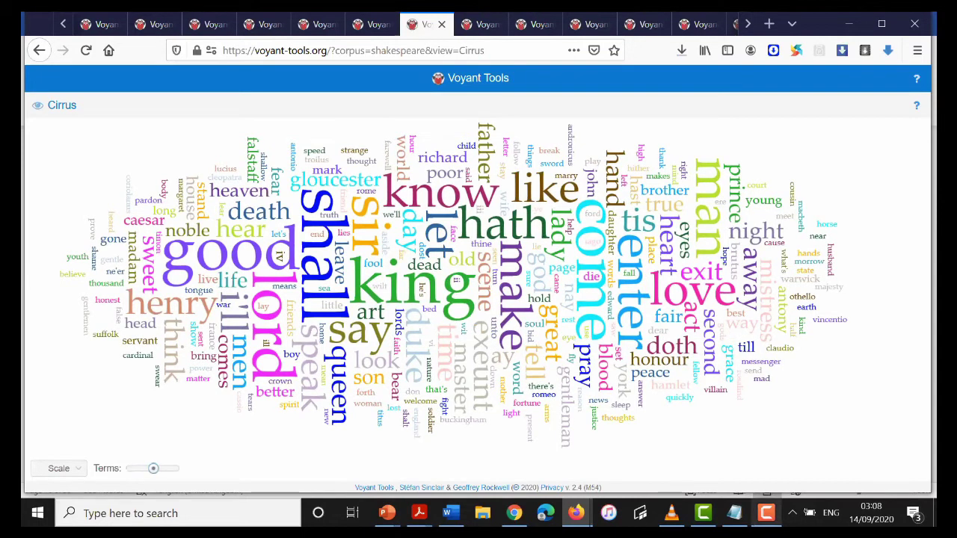
# Return from the screen recorder to the 25-document corpus and reveal its Other Tools list
pyautogui.moveTo(766, 512)
pyautogui.click(766, 474)
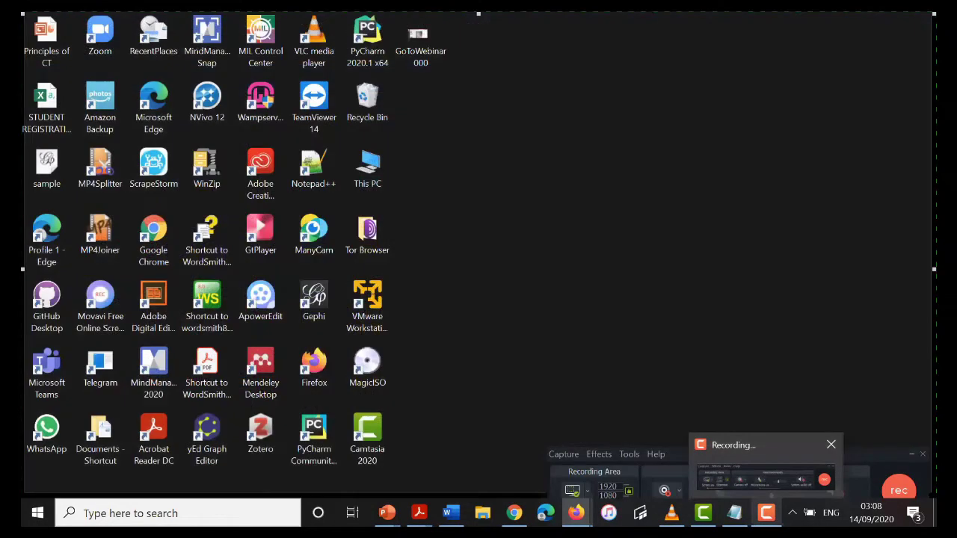
pyautogui.hotkey('alt', 'Tab')
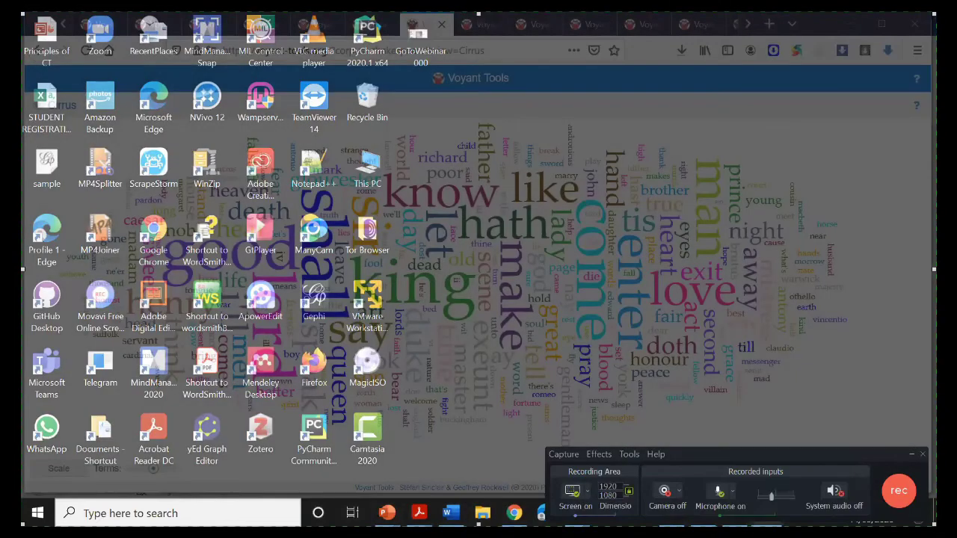
pyautogui.press('F9')
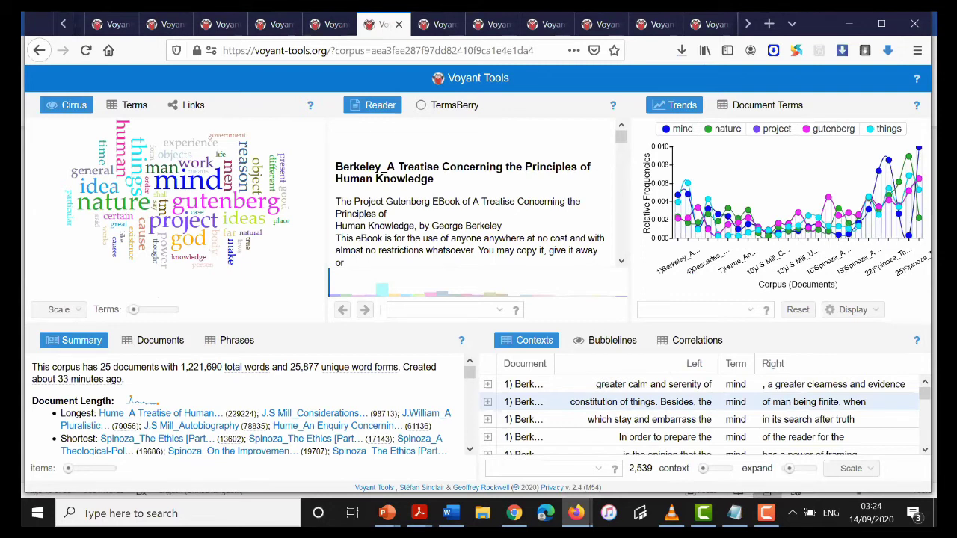
pyautogui.moveTo(698, 228)
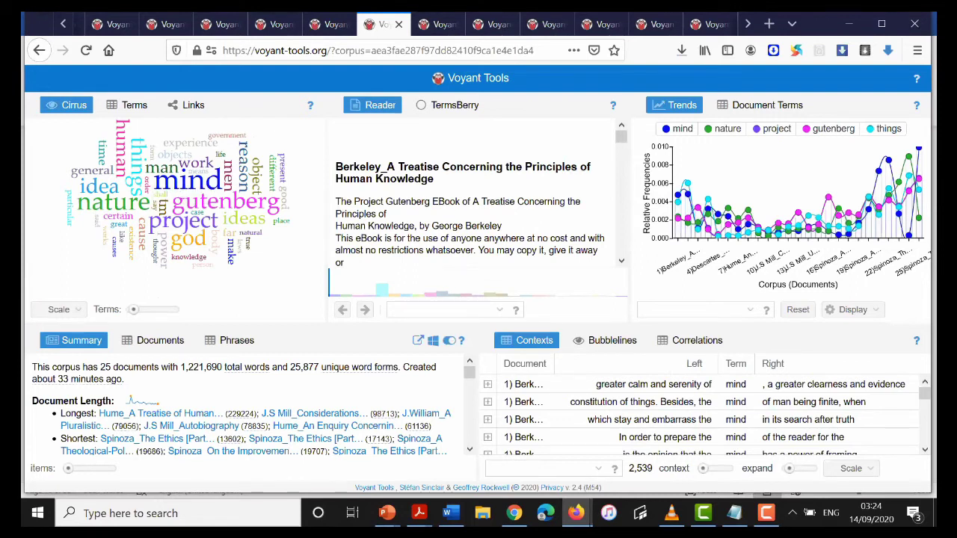
pyautogui.moveTo(105, 196)
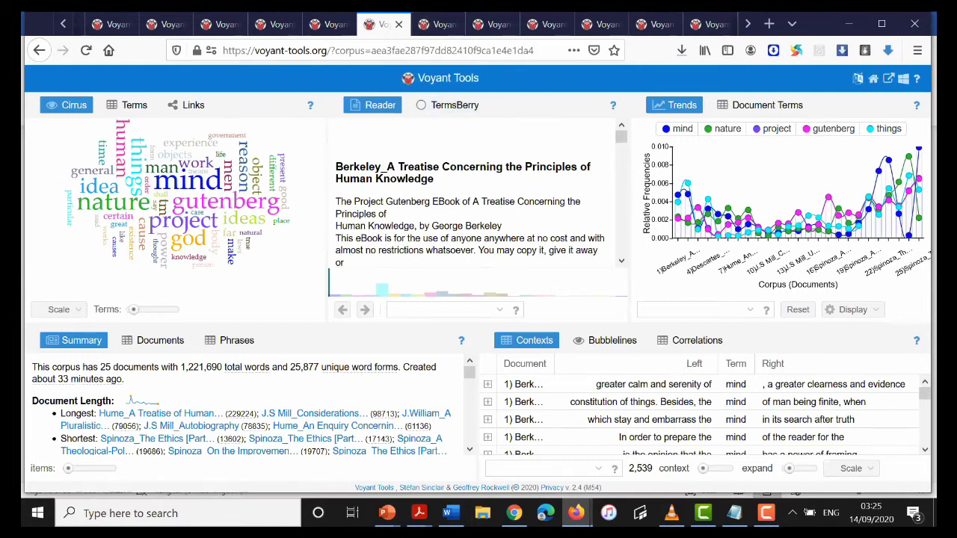
pyautogui.moveTo(903, 77)
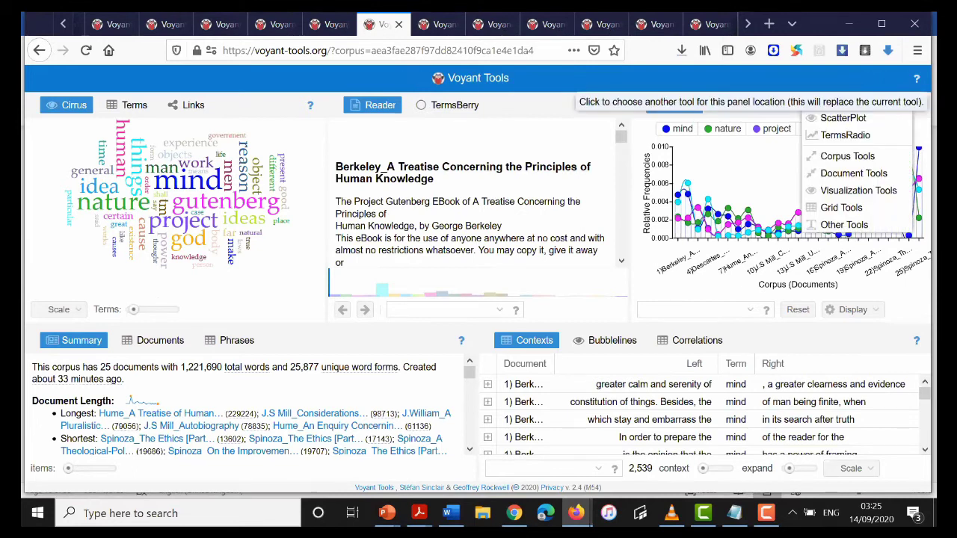
pyautogui.moveTo(845, 225)
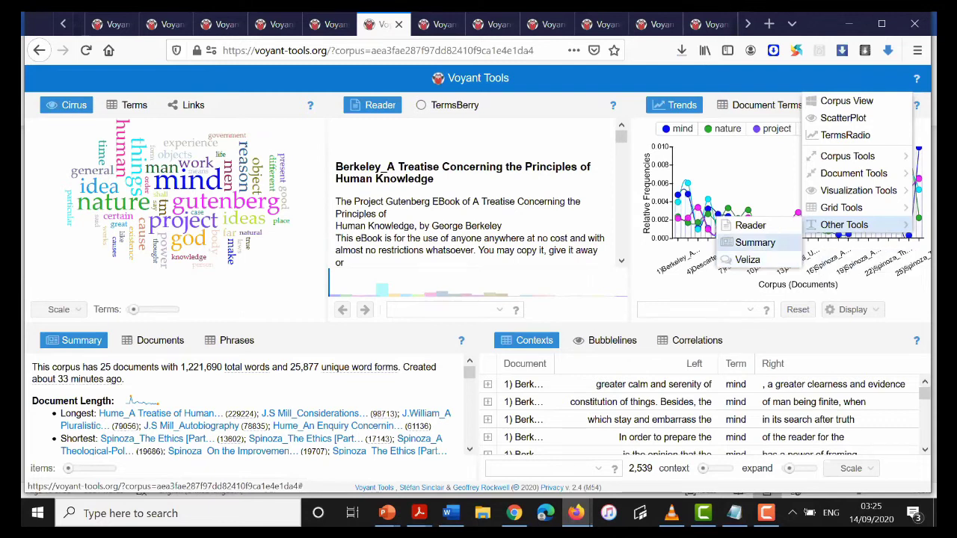
# Open Veliza, send it four corpus sentences with 'from text', then switch to the Phrases table
pyautogui.click(746, 259)
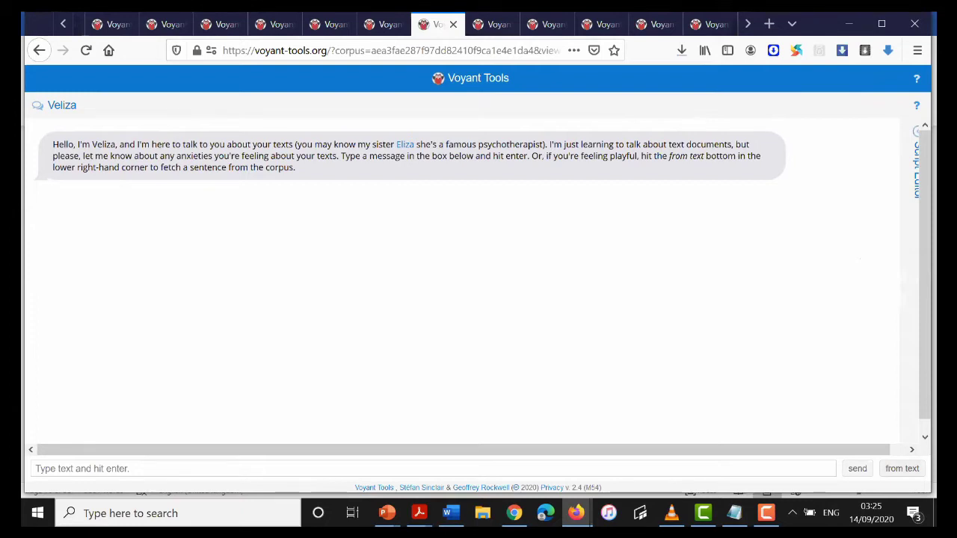
pyautogui.click(901, 468)
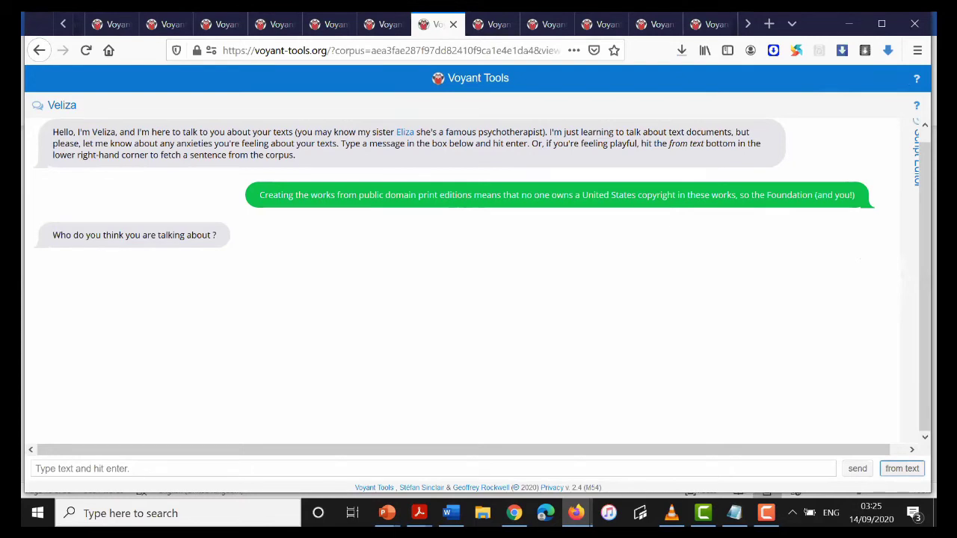
pyautogui.press('Return')
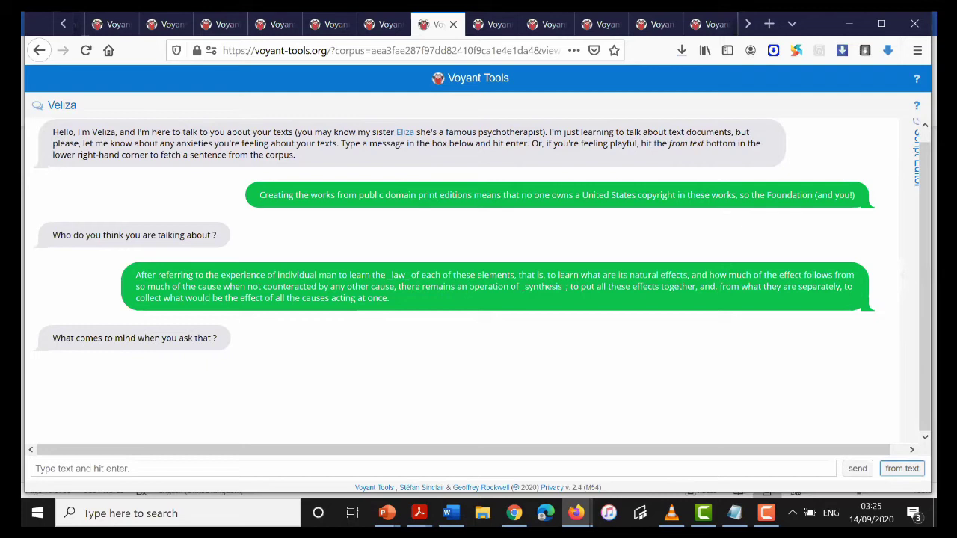
pyautogui.click(902, 468)
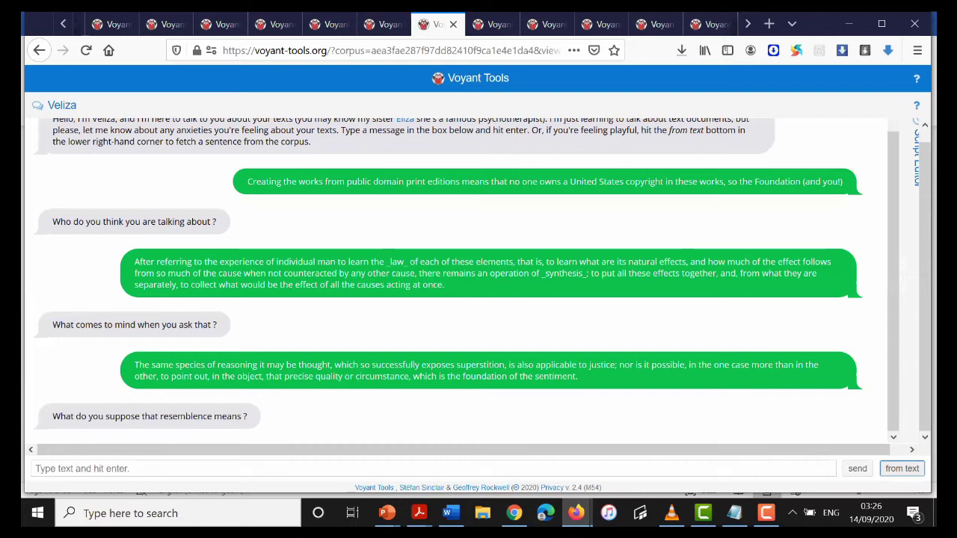
pyautogui.press('Return')
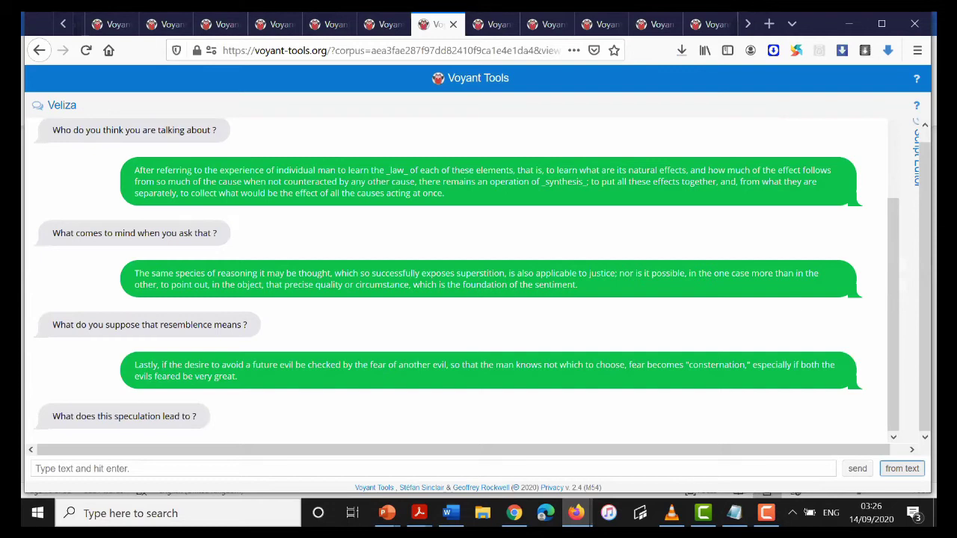
pyautogui.hotkey('ctrl', 'Tab')
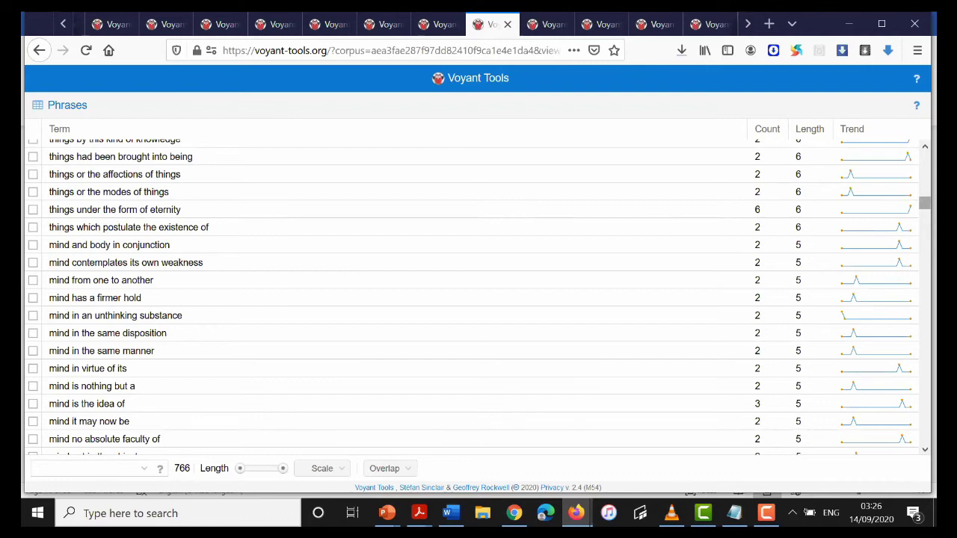
# Scroll the Phrases table to the phrases beginning with 'nature', then switch to Collocates
pyautogui.scroll(-10, 478, 295)
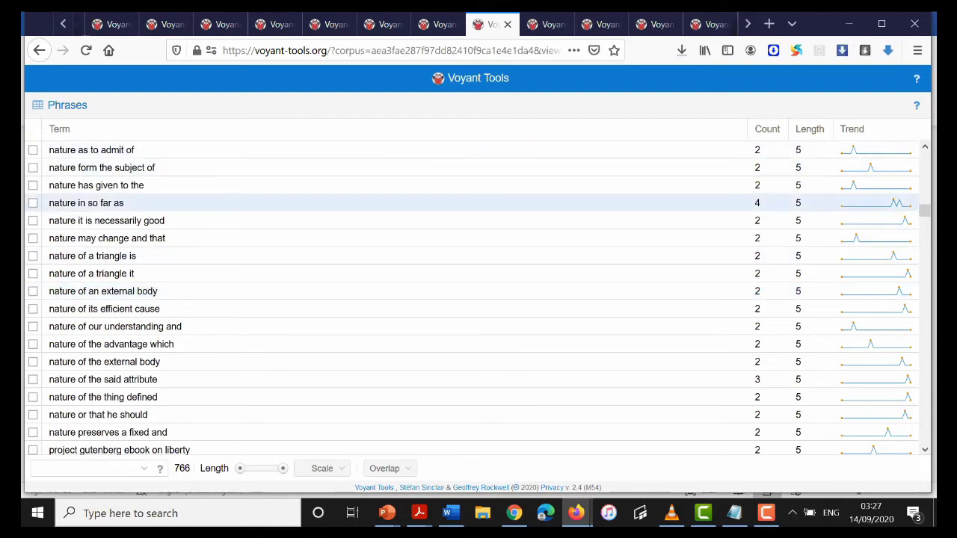
pyautogui.hotkey('ctrl', 'Tab')
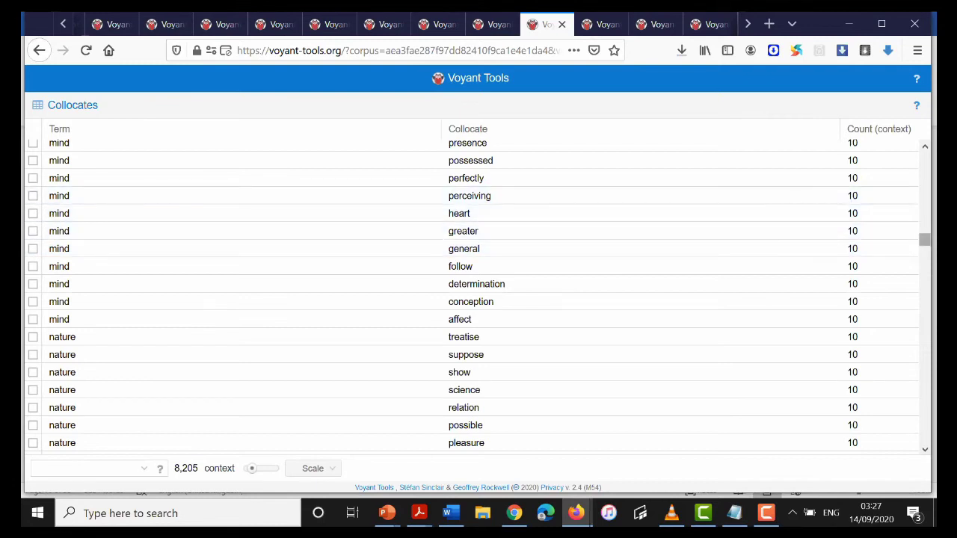
# Scroll the Collocates table through the 'mind' rows down to count 5, then switch to ScatterPlot
pyautogui.moveTo(925, 239); pyautogui.dragTo(925, 244)
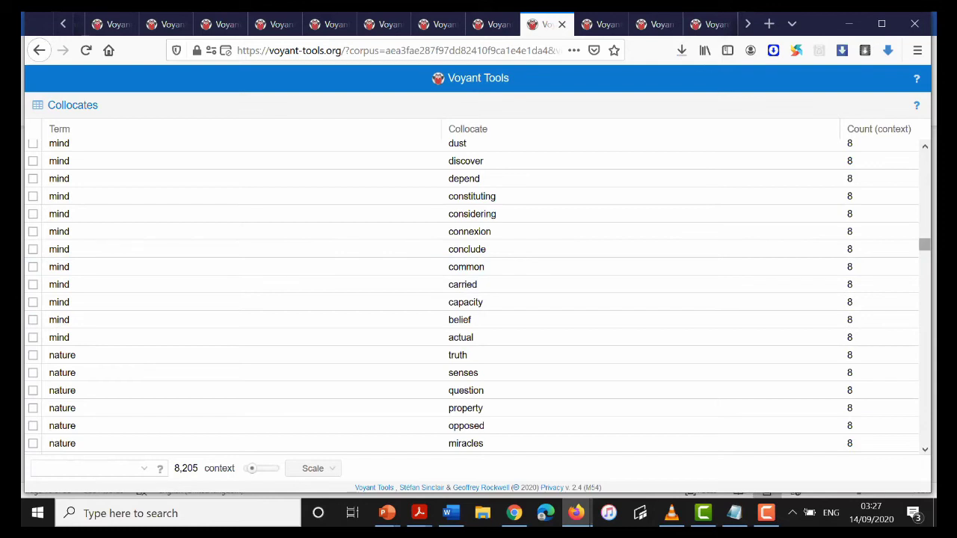
pyautogui.scroll(-10, 471, 299)
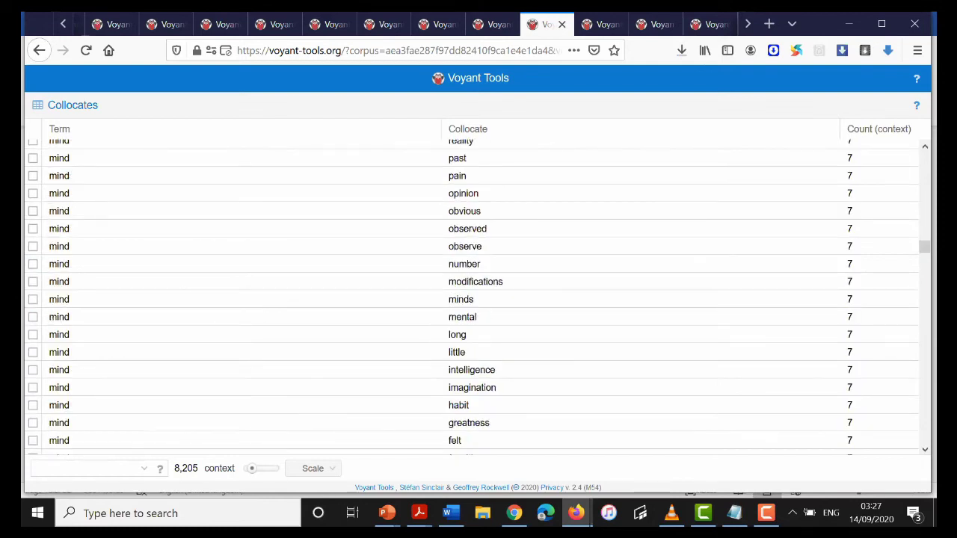
pyautogui.scroll(-10, 471, 299)
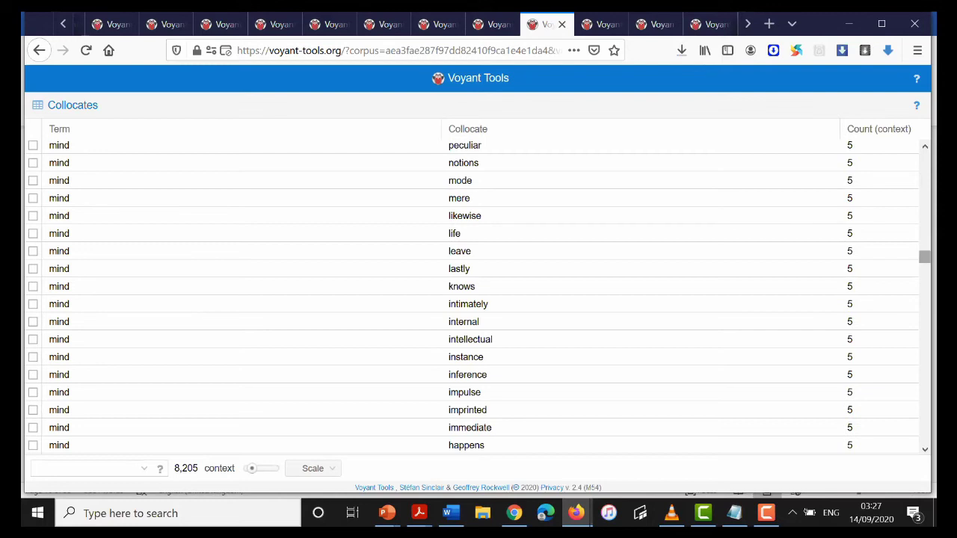
pyautogui.click(601, 24)
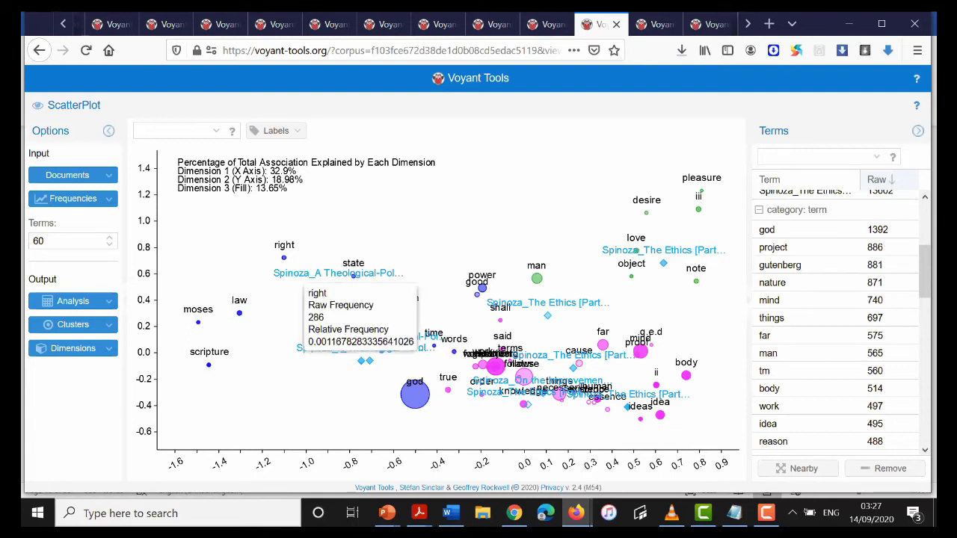
pyautogui.moveTo(500, 320)
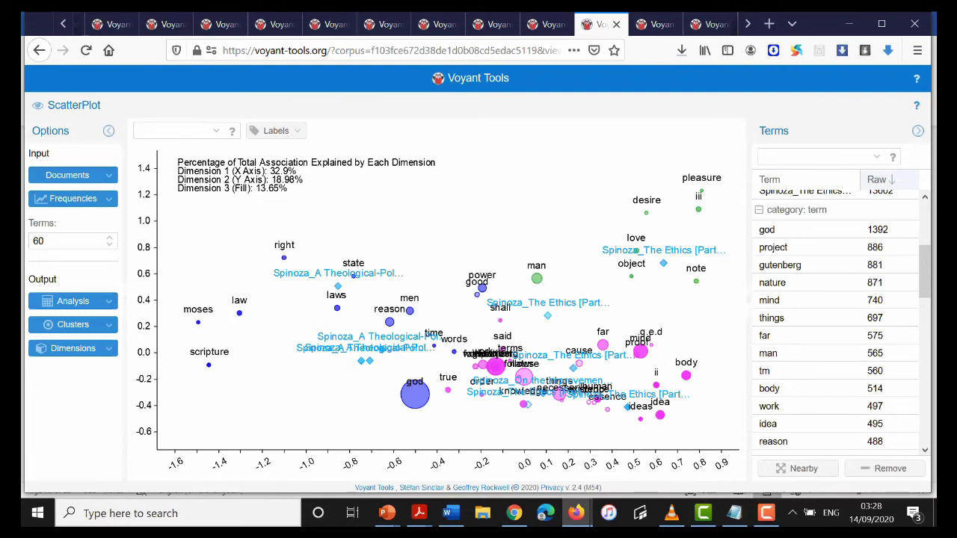
pyautogui.moveTo(338, 285)
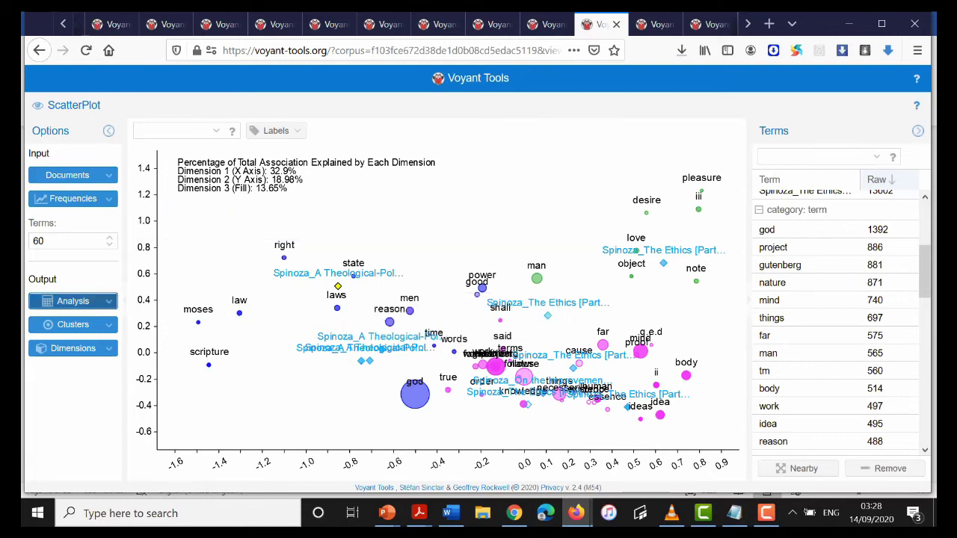
pyautogui.click(72, 300)
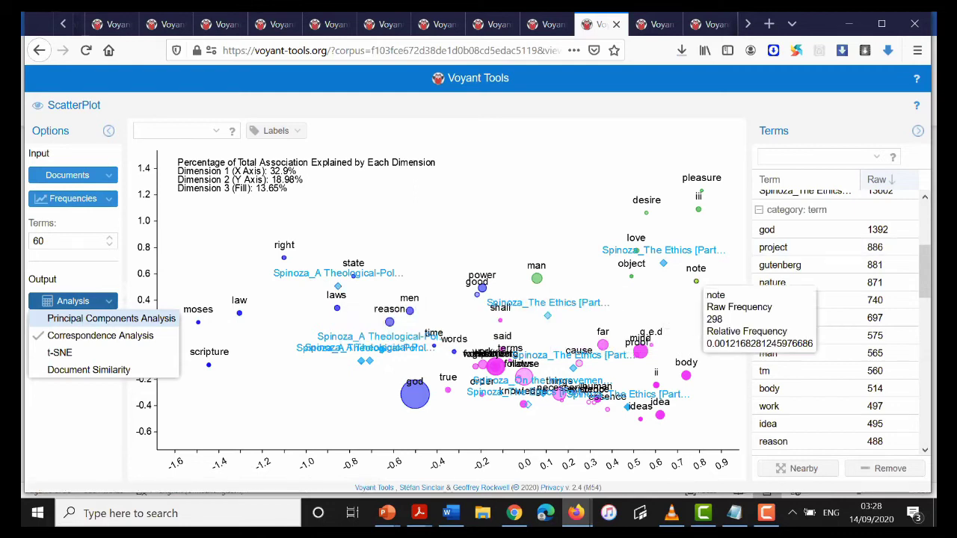
pyautogui.click(696, 281)
pyautogui.scroll(-1, 841, 321)
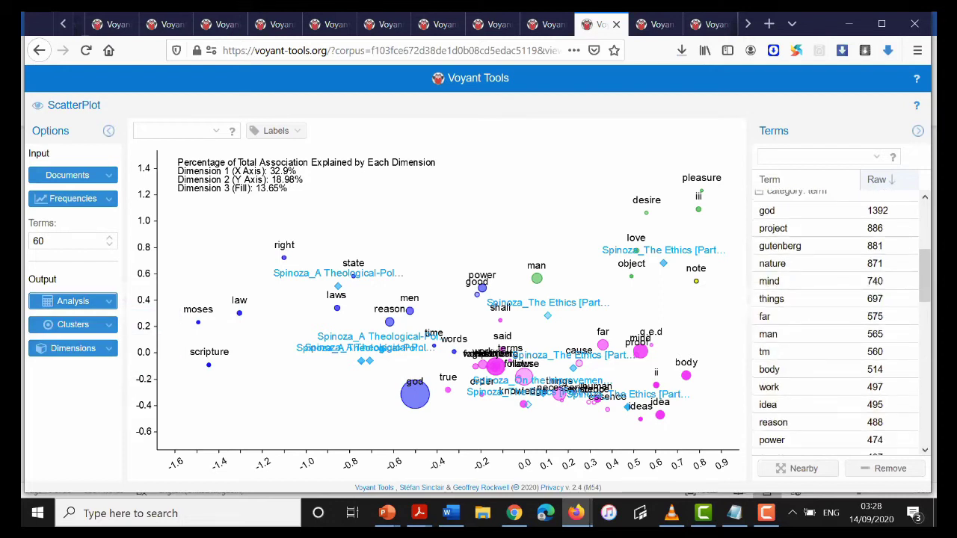
pyautogui.scroll(-2, 837, 321)
pyautogui.scroll(-3, 842, 322)
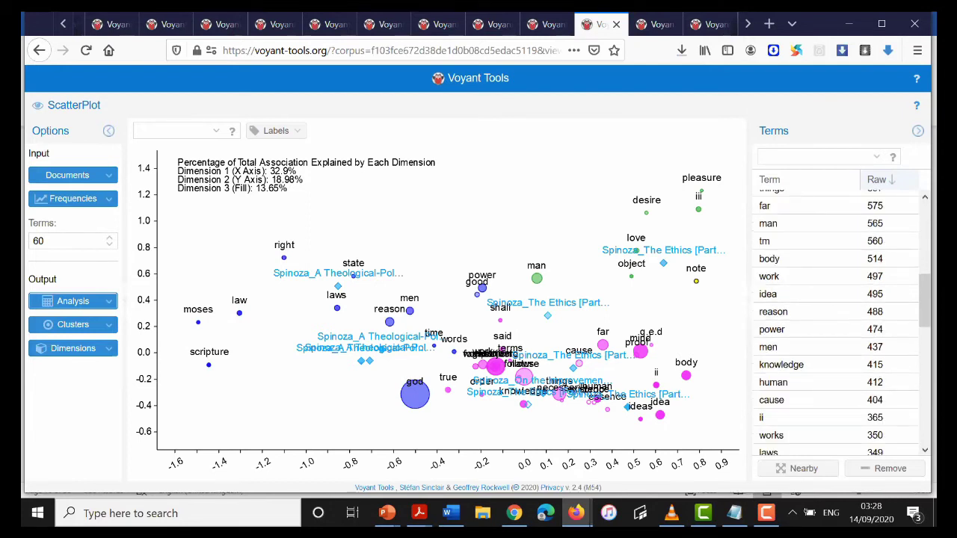
pyautogui.moveTo(461, 357)
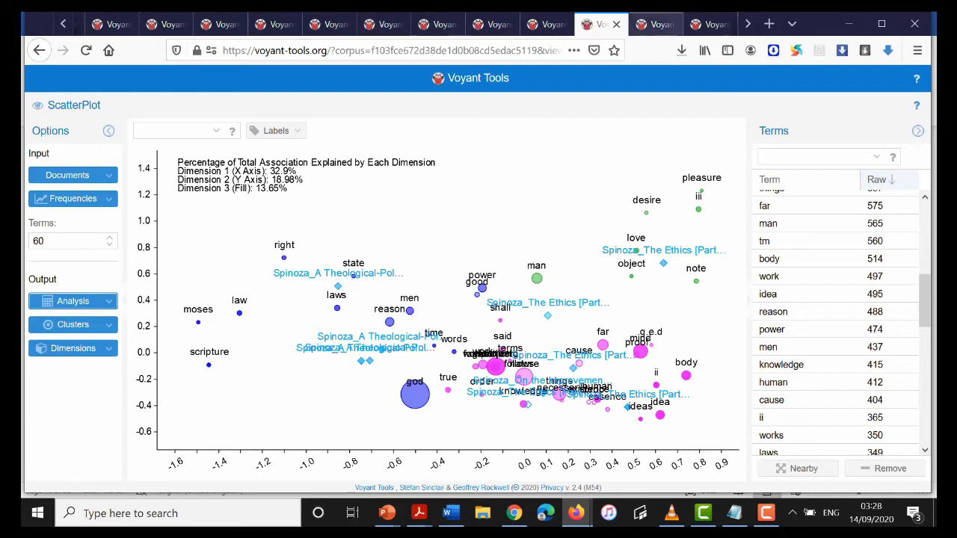
# In the StreamGraph, add 'nature' and 'things' as streams and nudge the Segments slider right
pyautogui.hotkey('ctrl', 'Tab')
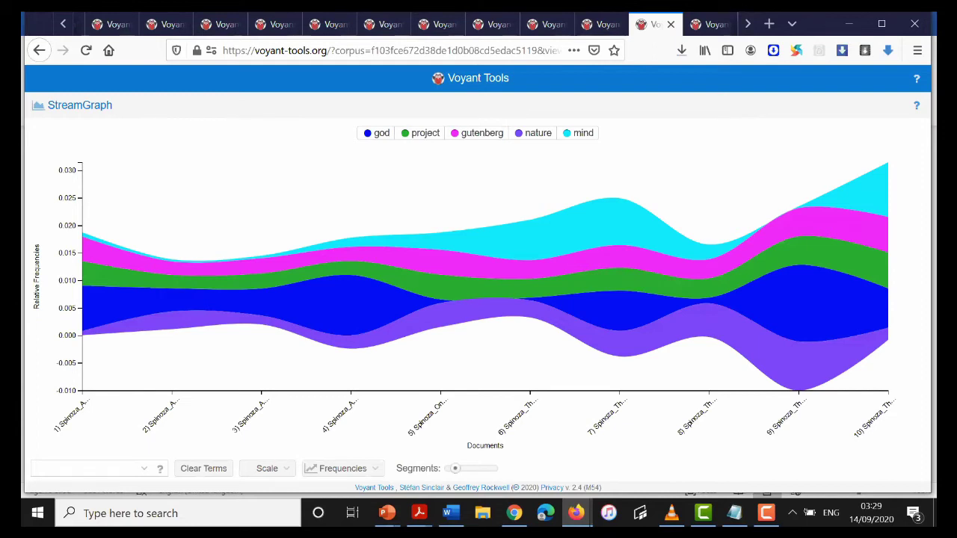
pyautogui.click(82, 468)
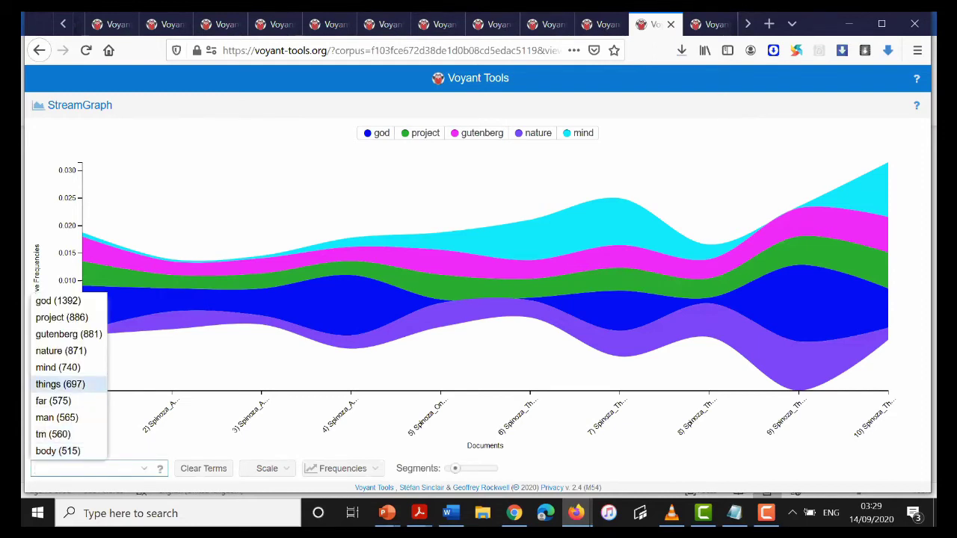
pyautogui.press('Up')
pyautogui.press('Up')
pyautogui.press('Return')
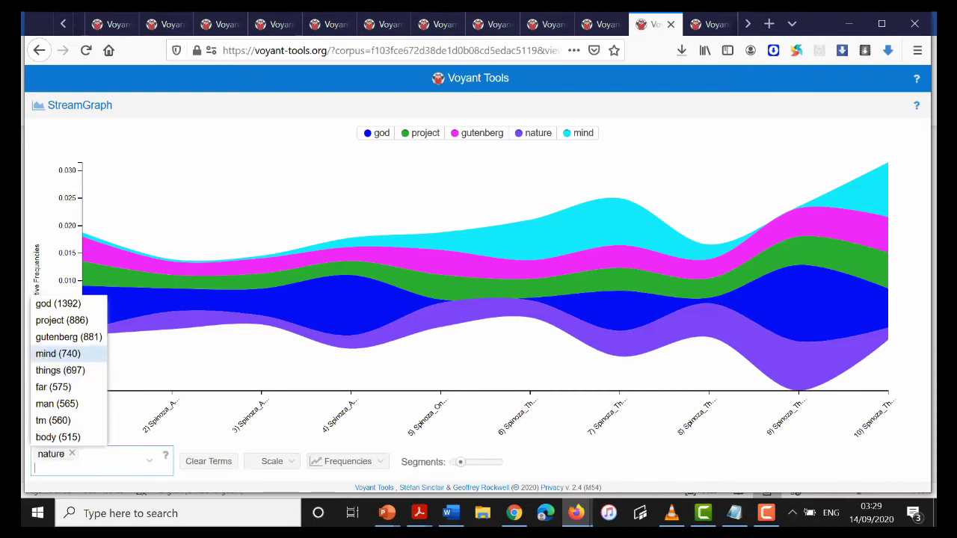
pyautogui.press('Down')
pyautogui.press('Return')
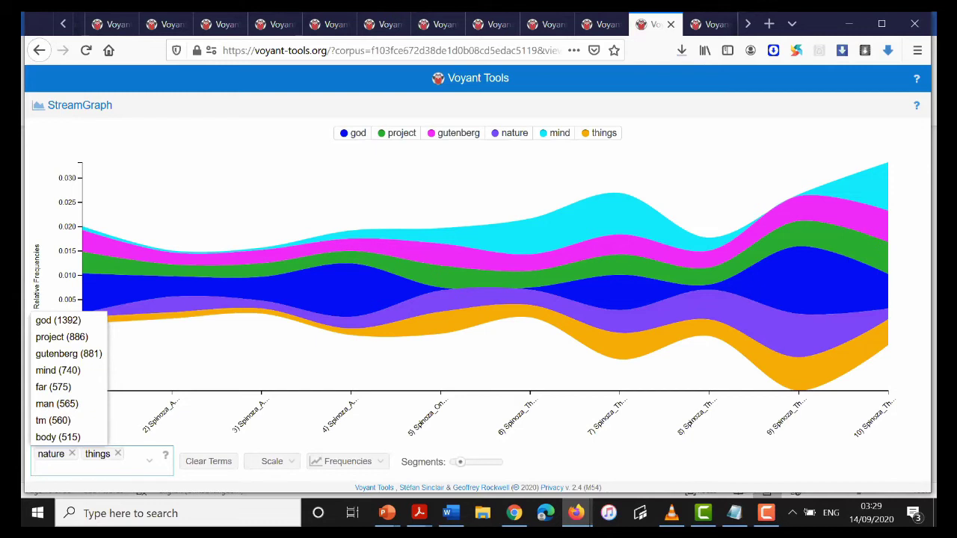
pyautogui.moveTo(461, 462); pyautogui.dragTo(468, 462)
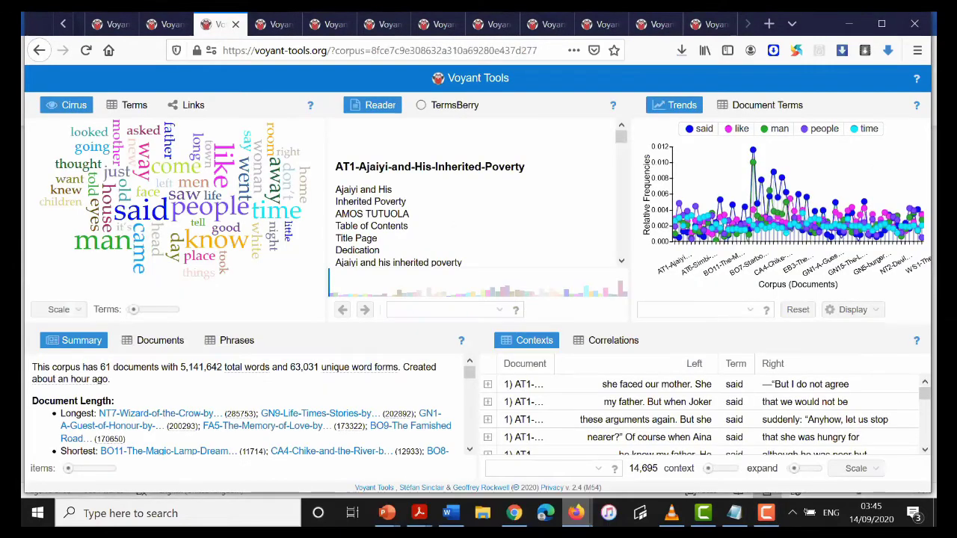
pyautogui.moveTo(575, 513)
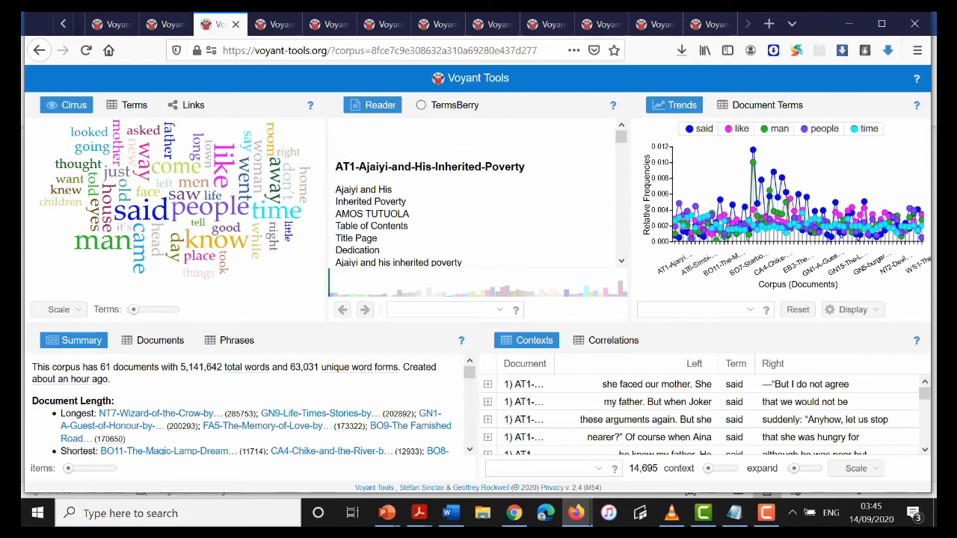
# Switch to the DreamScape map to trace places like Goma, Zurich and Lubumbashi
pyautogui.click(277, 24)
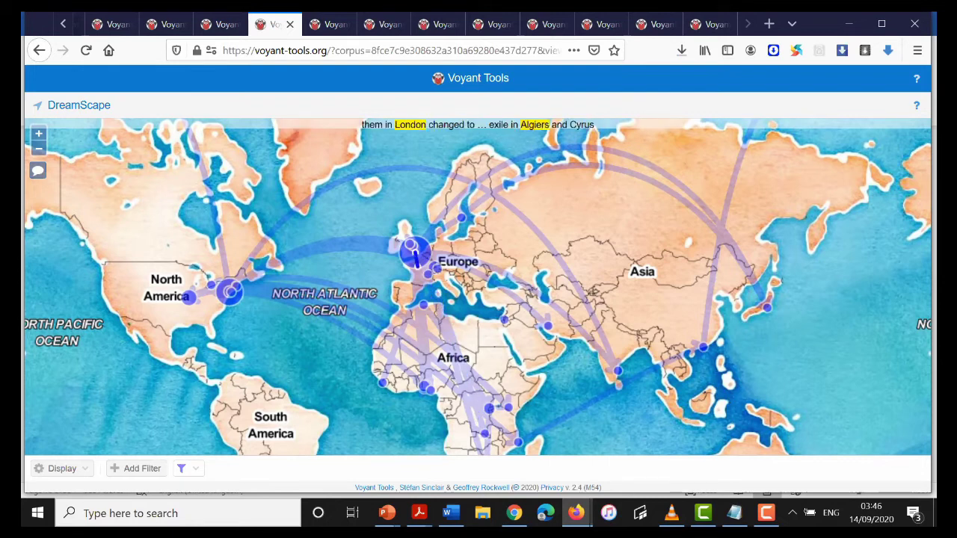
# Go to the Summa Theologica dashboard, highlight 'whatsoever' in the Reader, then switch to Bubblelines
pyautogui.hotkey('ctrl', 'Tab')
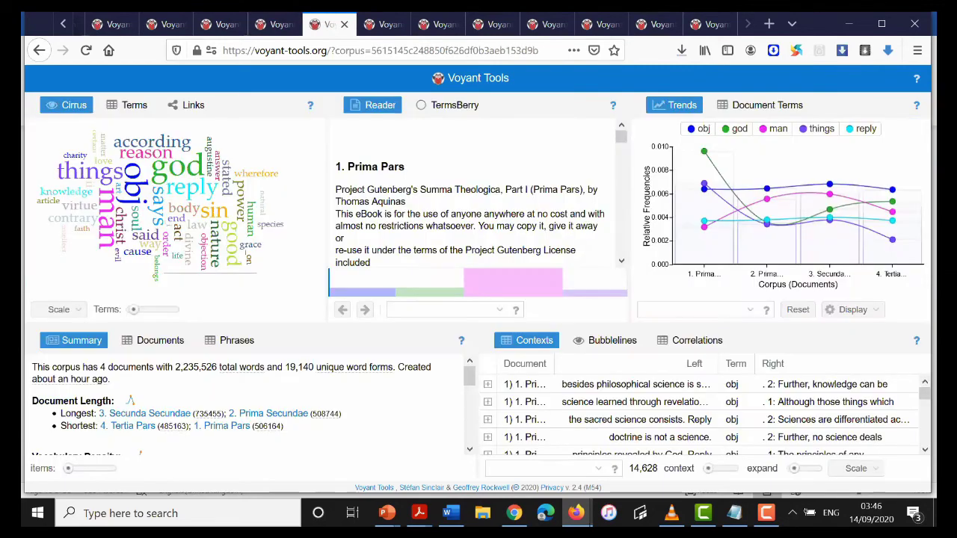
pyautogui.click(449, 225)
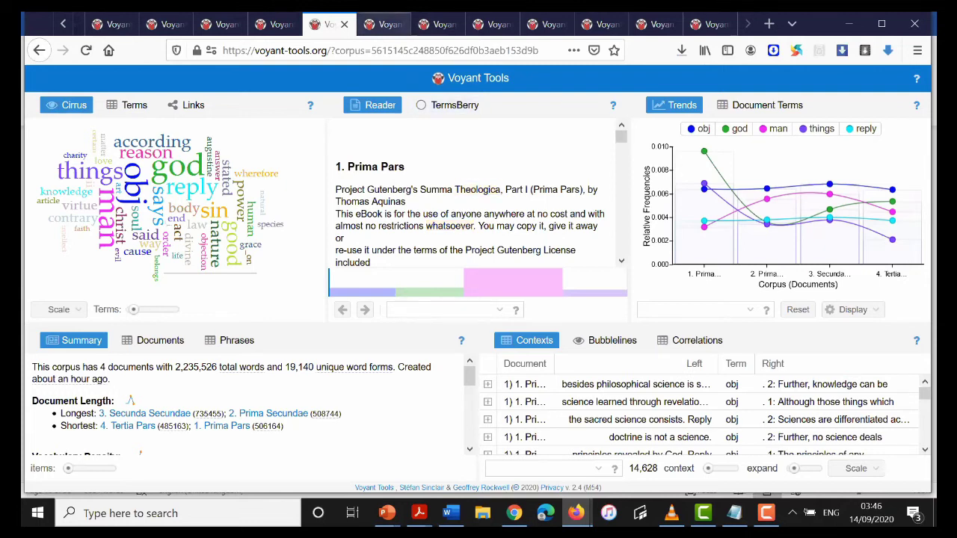
pyautogui.click(384, 24)
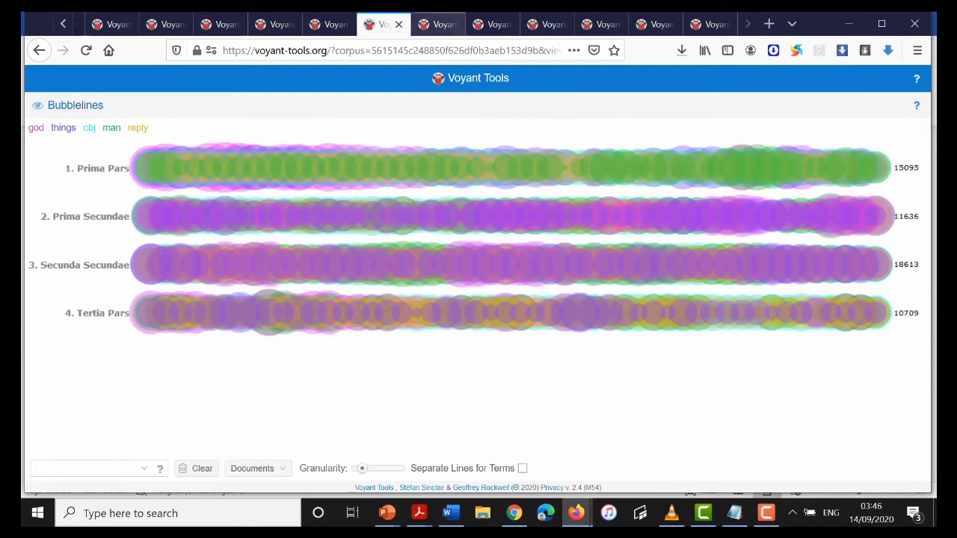
# Re-centre the WordTree on 'things' from the frequent-terms list and widen its context slightly
pyautogui.click(437, 24)
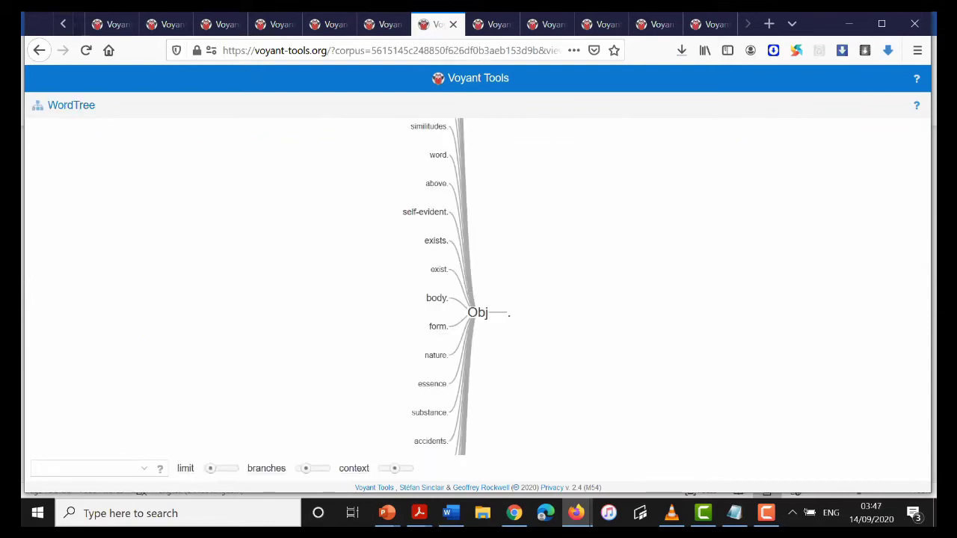
pyautogui.click(86, 468)
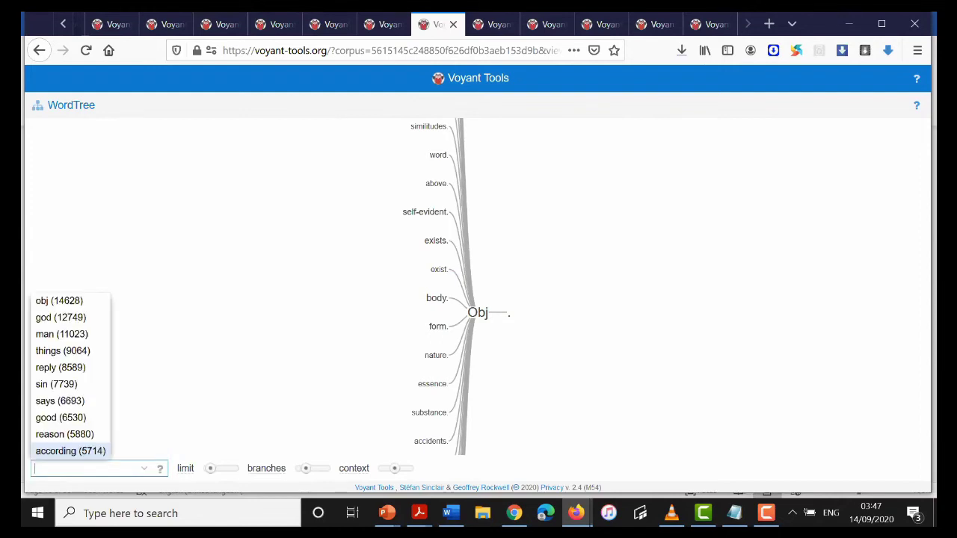
pyautogui.click(63, 351)
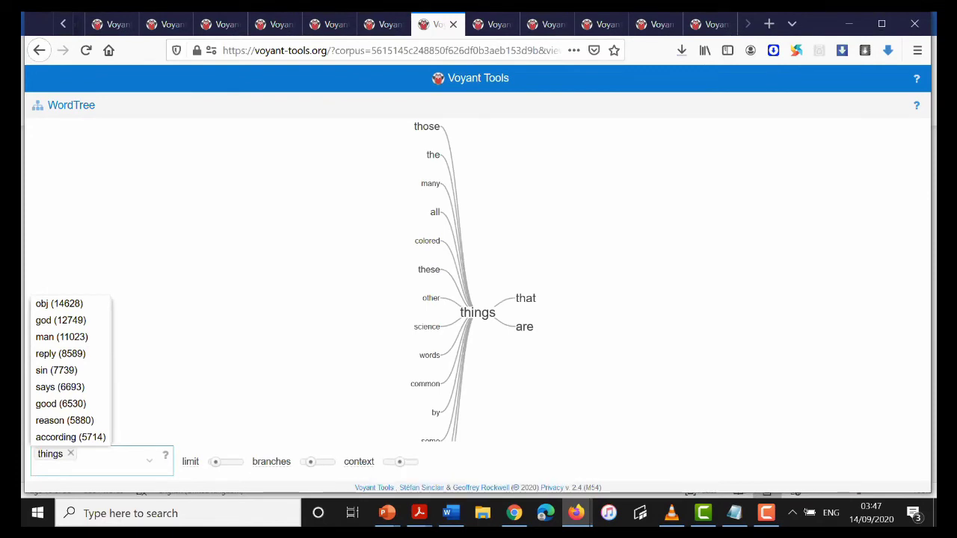
pyautogui.moveTo(400, 461)
pyautogui.moveTo(400, 461); pyautogui.dragTo(402, 461)
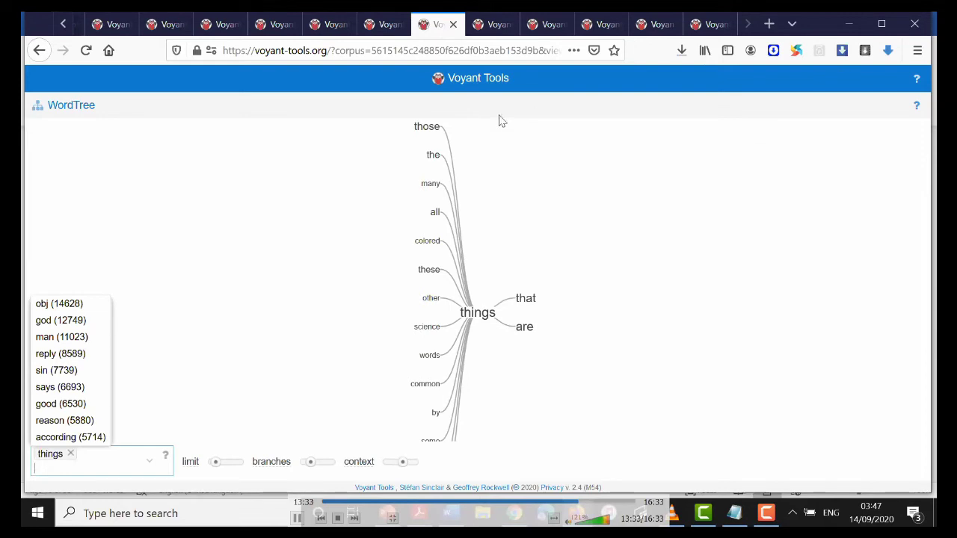
# Use Ctrl+Tab to pass the presidential speeches dashboard and reach the TextualArc of adams
pyautogui.hotkey('ctrl', 'Tab')
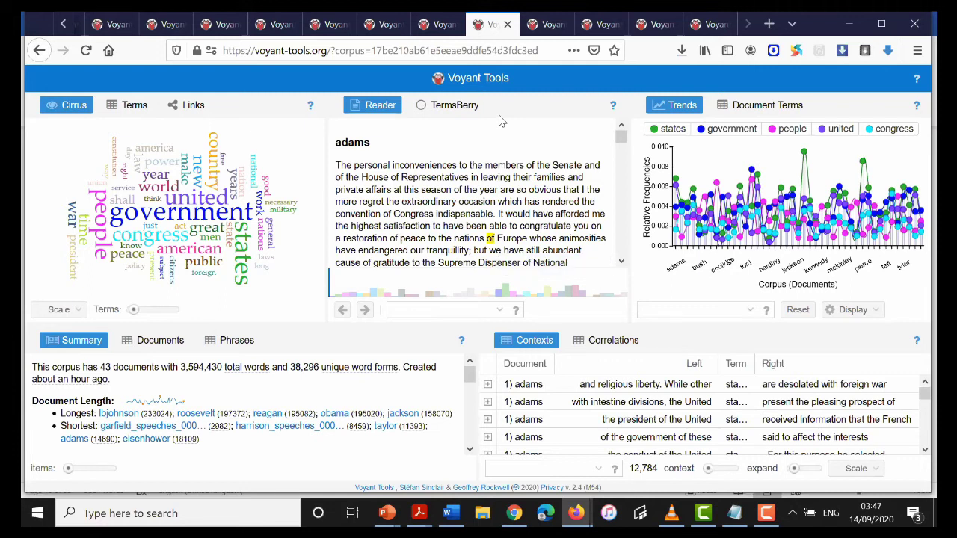
pyautogui.hotkey('ctrl', 'Tab')
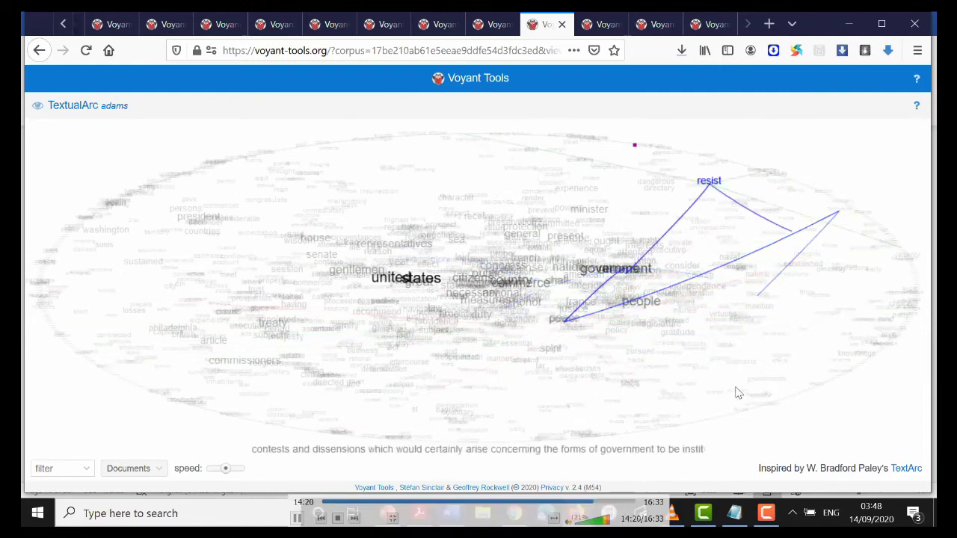
# Switch to the Mandala linking president documents to american, states, government, people and congress
pyautogui.hotkey('ctrl', 'Tab')
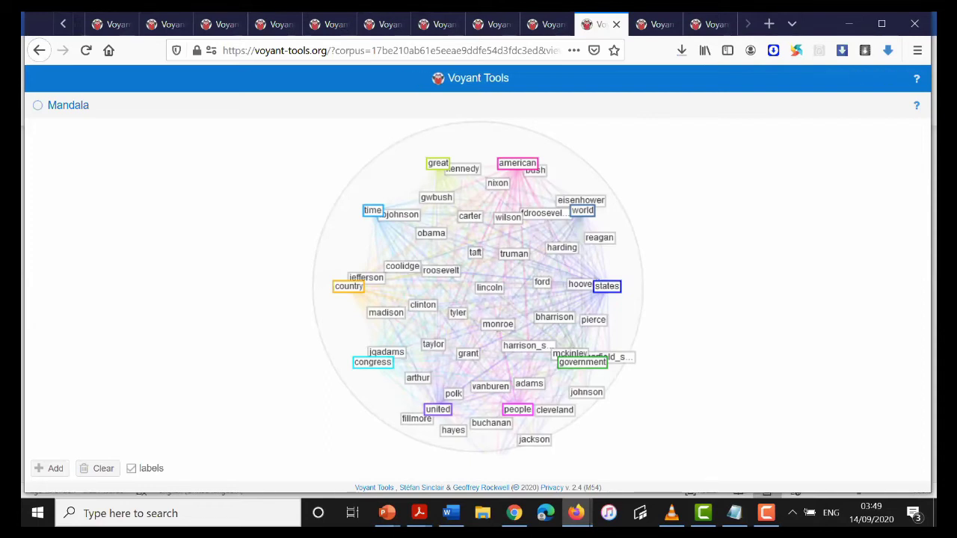
# Check the counts on several TermsBerry bubbles, then move on to the Trump speeches Bubbles view
pyautogui.hotkey('ctrl', 'Tab')
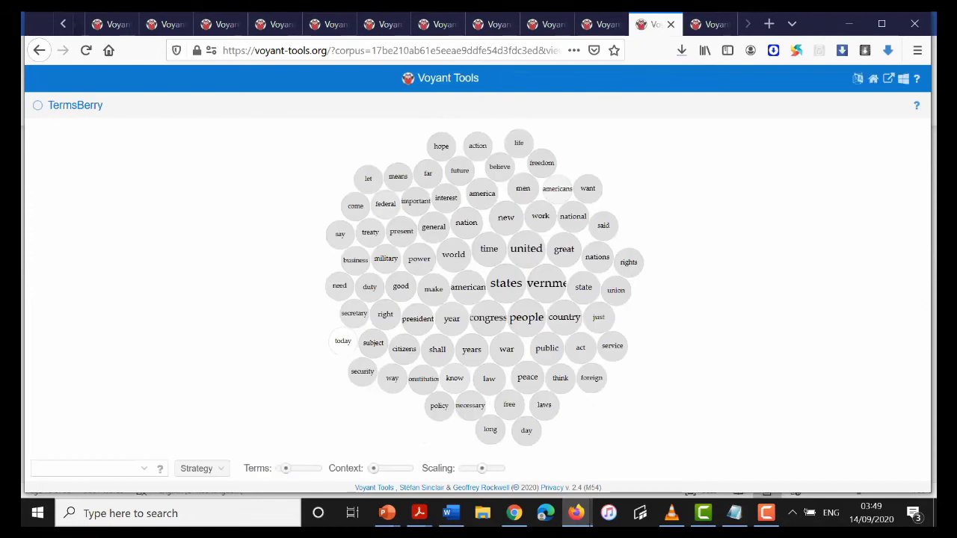
pyautogui.moveTo(489, 249)
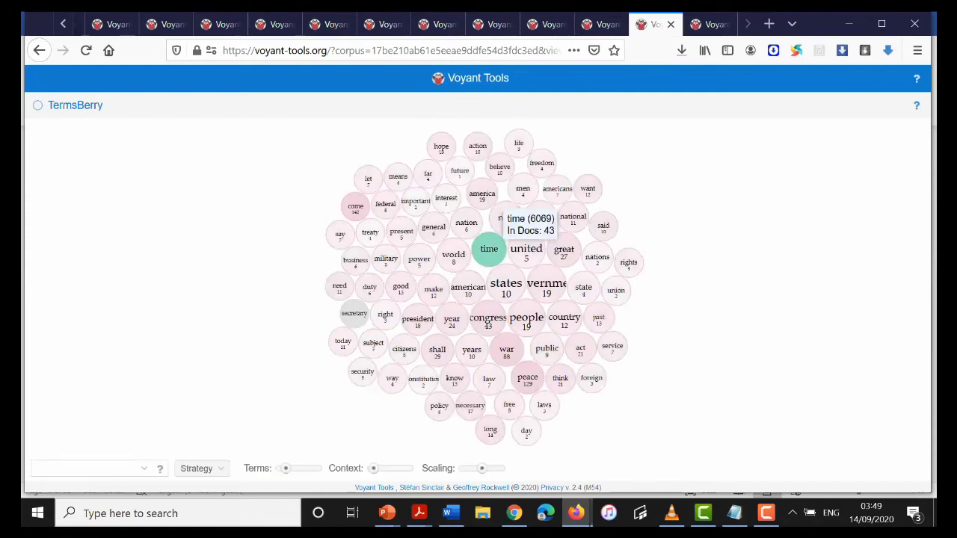
pyautogui.moveTo(563, 248)
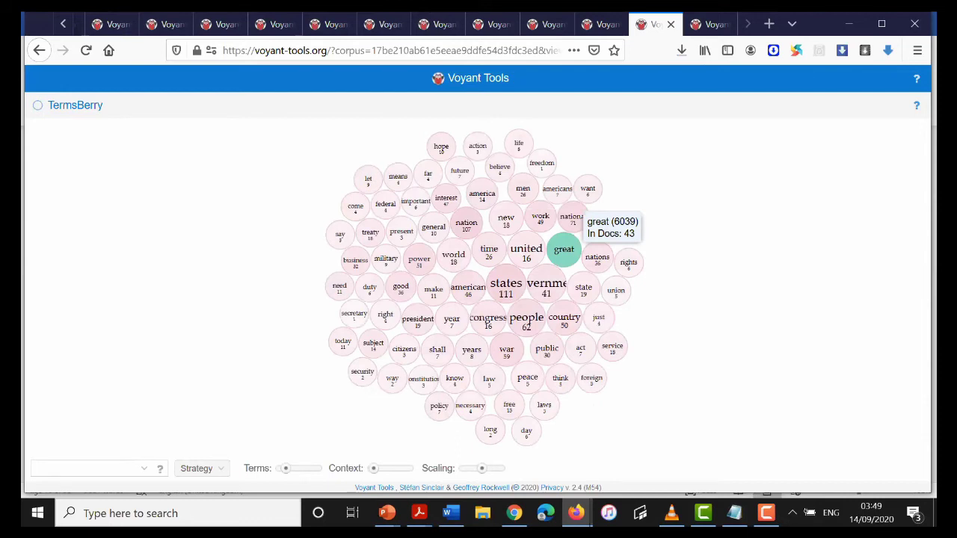
pyautogui.moveTo(451, 318)
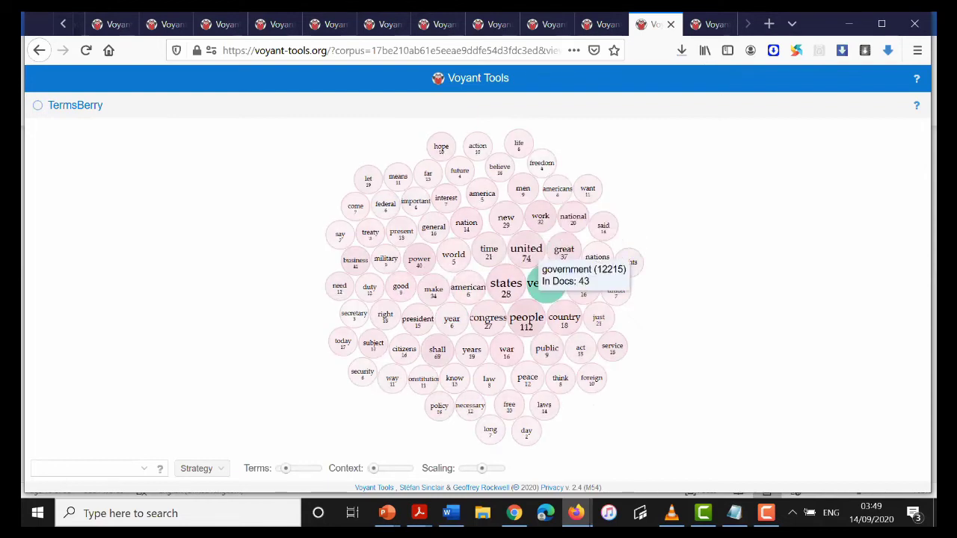
pyautogui.moveTo(502, 286)
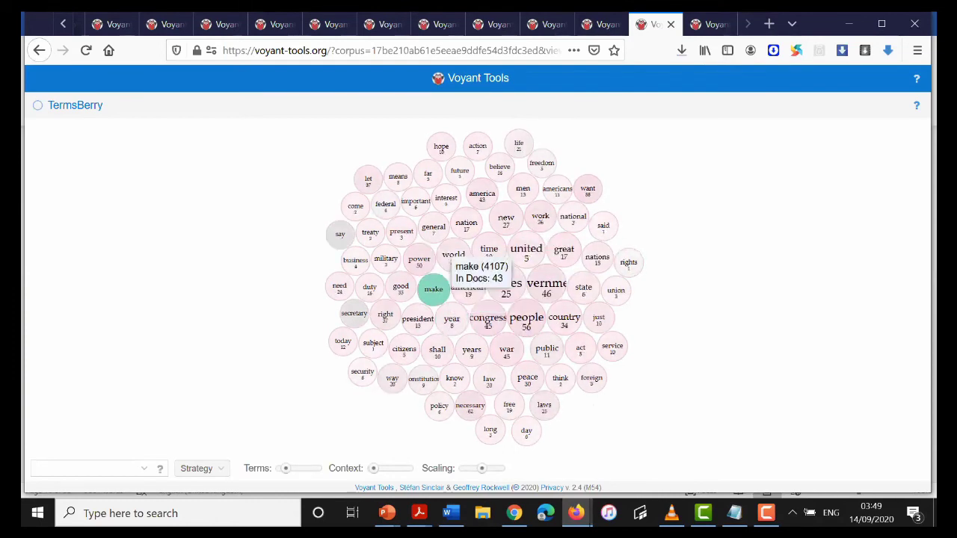
pyautogui.moveTo(518, 142)
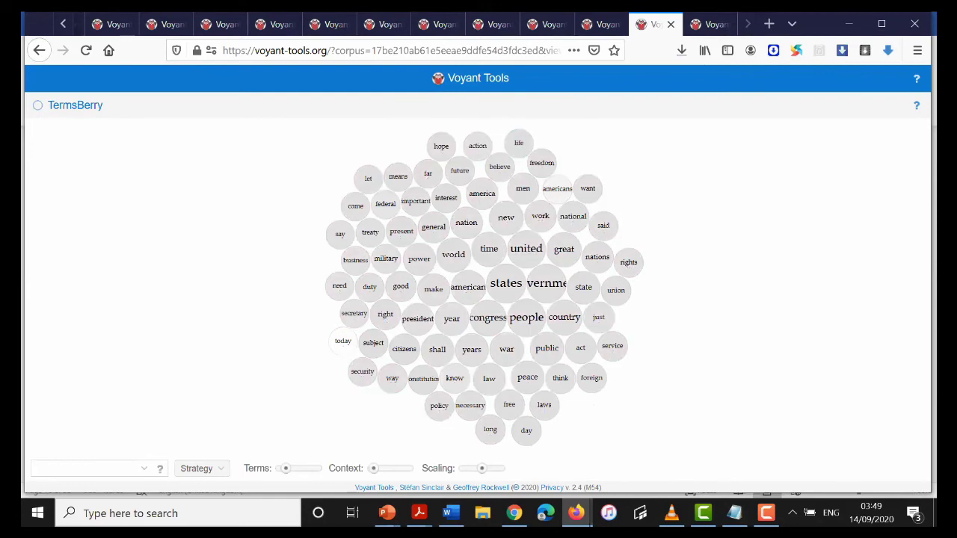
pyautogui.hotkey('ctrl', 'Tab')
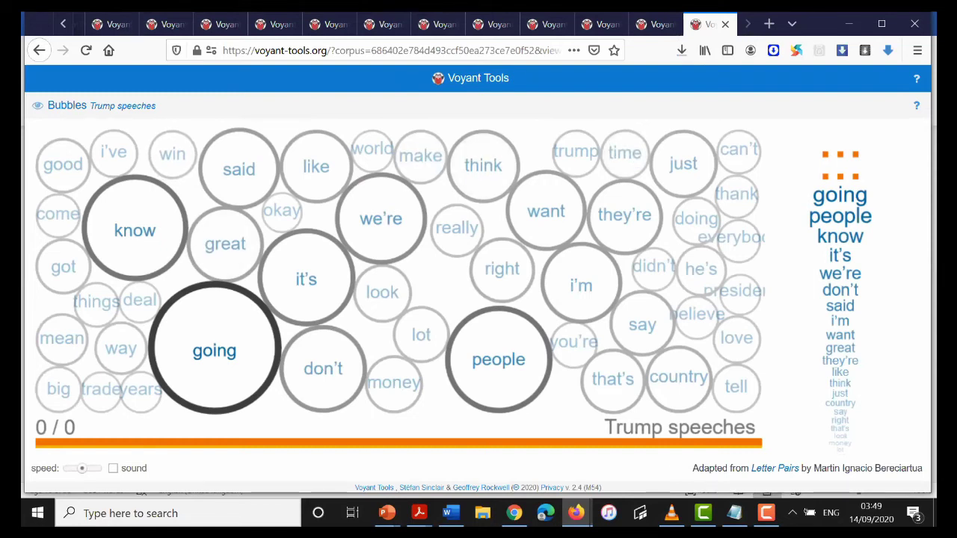
# Enable bubble sound, slow the animation speed, and reload with F5 to restart it
pyautogui.click(113, 467)
pyautogui.moveTo(83, 468); pyautogui.dragTo(75, 468)
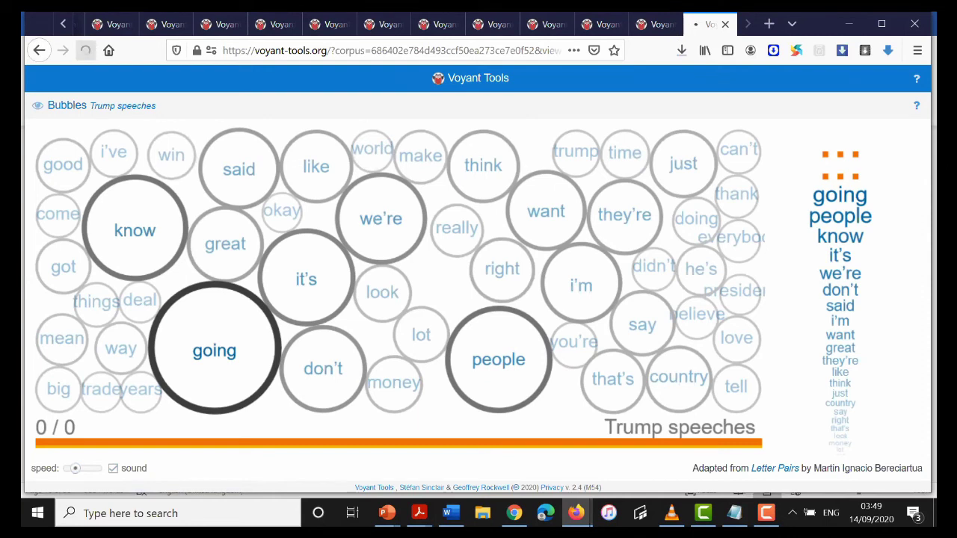
pyautogui.press('F5')
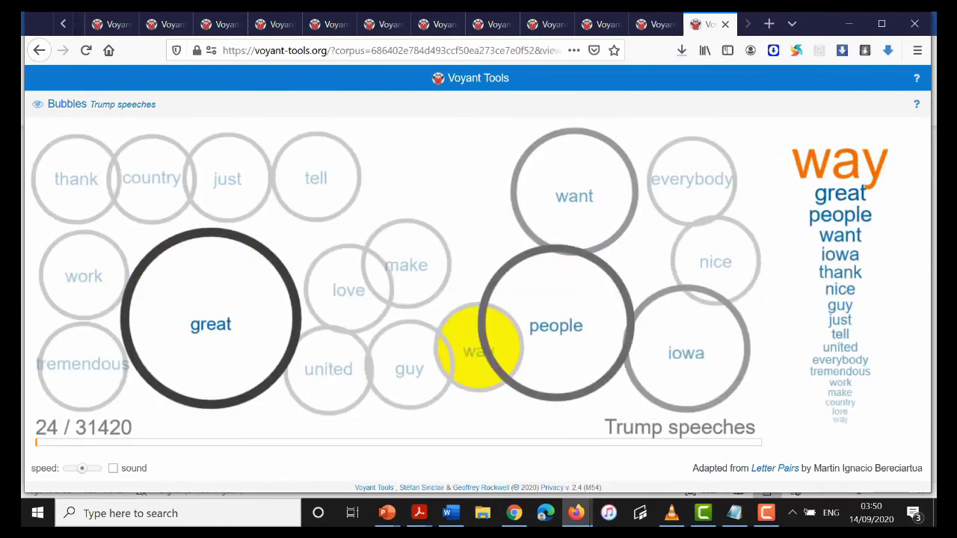
# Toggle the animation sound on and back off, then reveal the hidden system tray icons
pyautogui.click(113, 467)
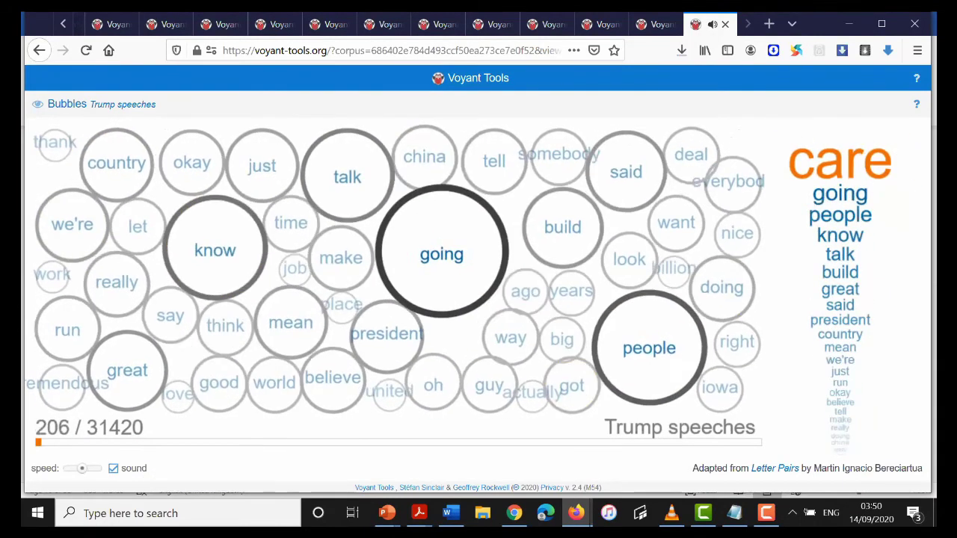
pyautogui.click(112, 468)
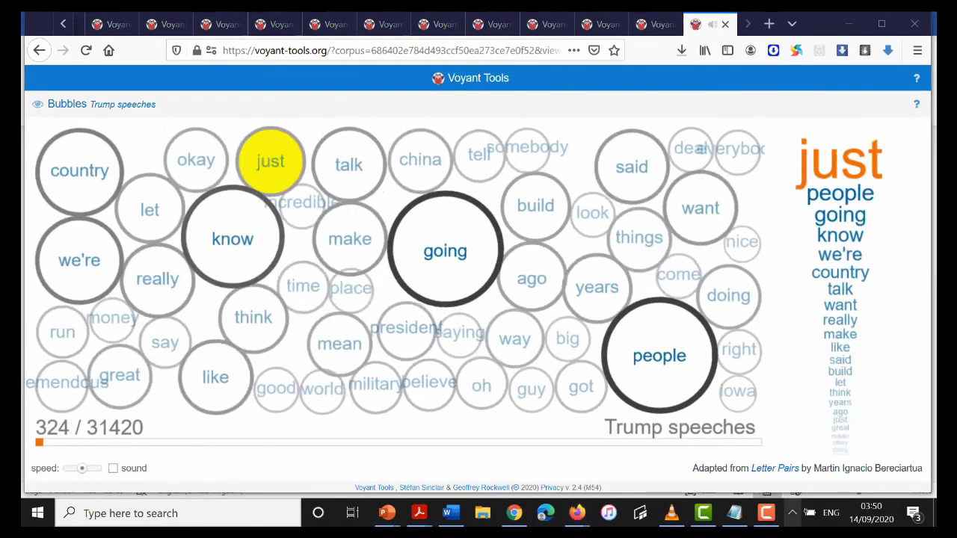
pyautogui.click(791, 512)
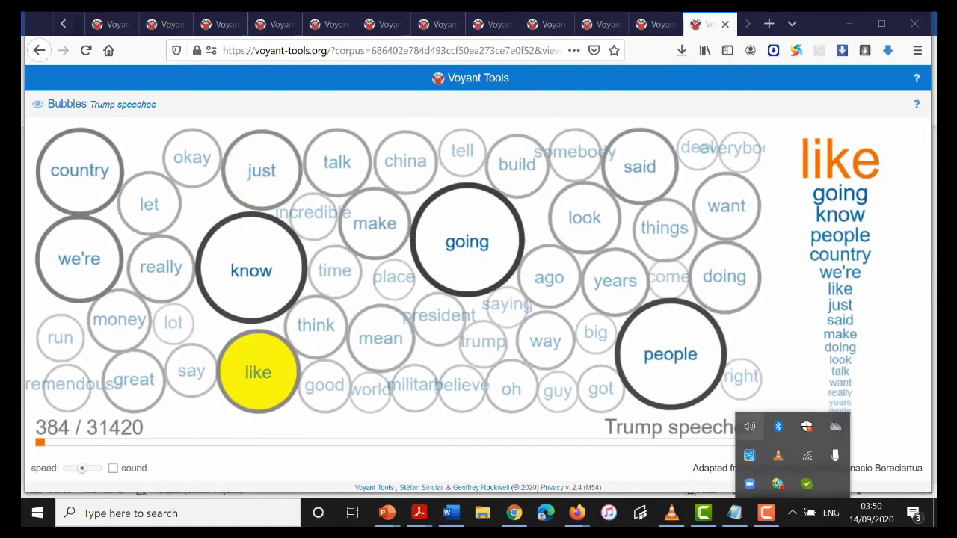